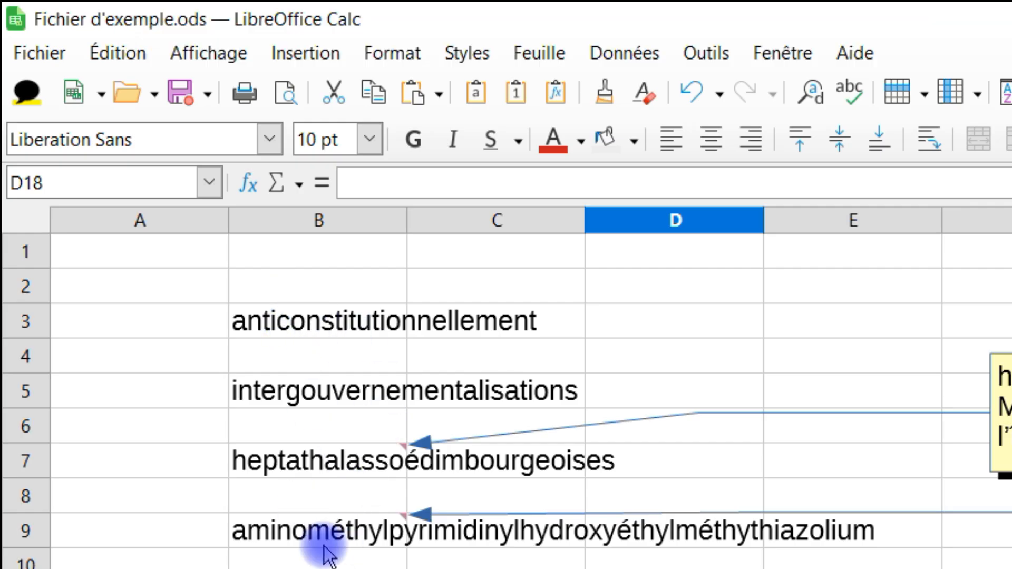
Widen column B slightly and enter =NBCAR(B3) in cell C3 to count the characters of the word in B3.
click(344, 324)
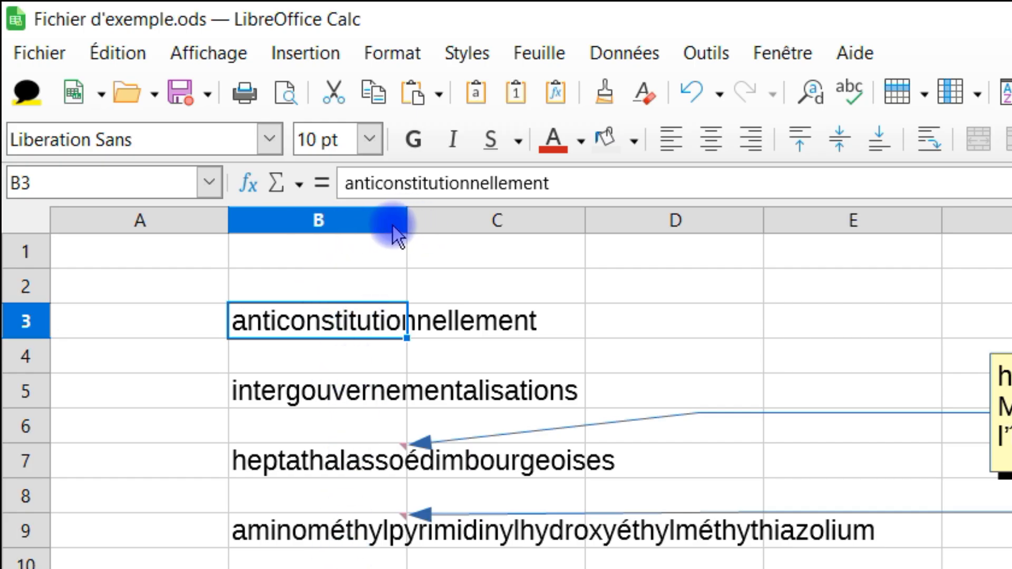
mouse_move(402, 225)
mouse_down()
mouse_move(900, 221)
mouse_move(574, 255)
mouse_move(409, 226)
mouse_up()
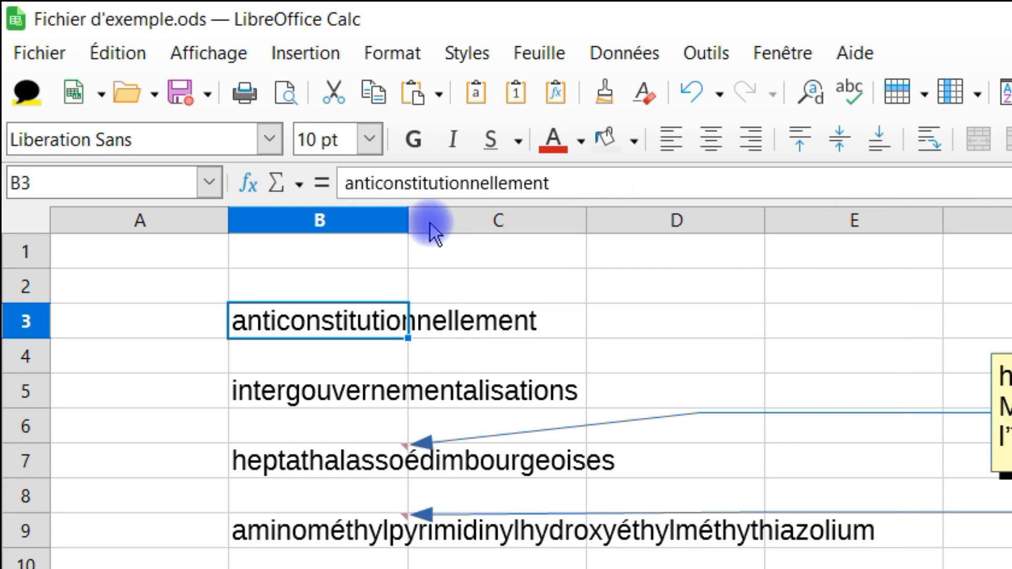
click(450, 320)
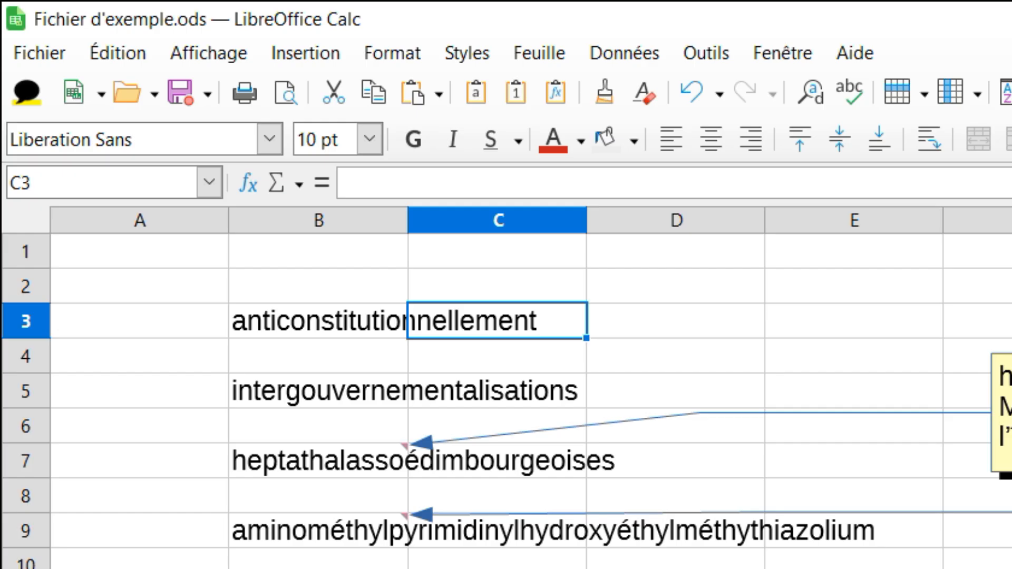
text(=nbc)
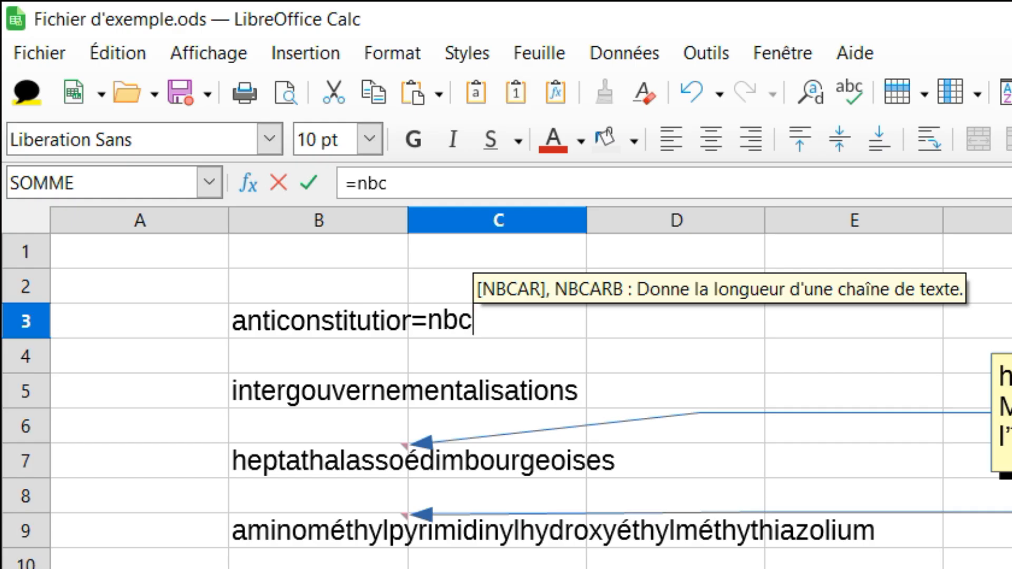
key(Return)
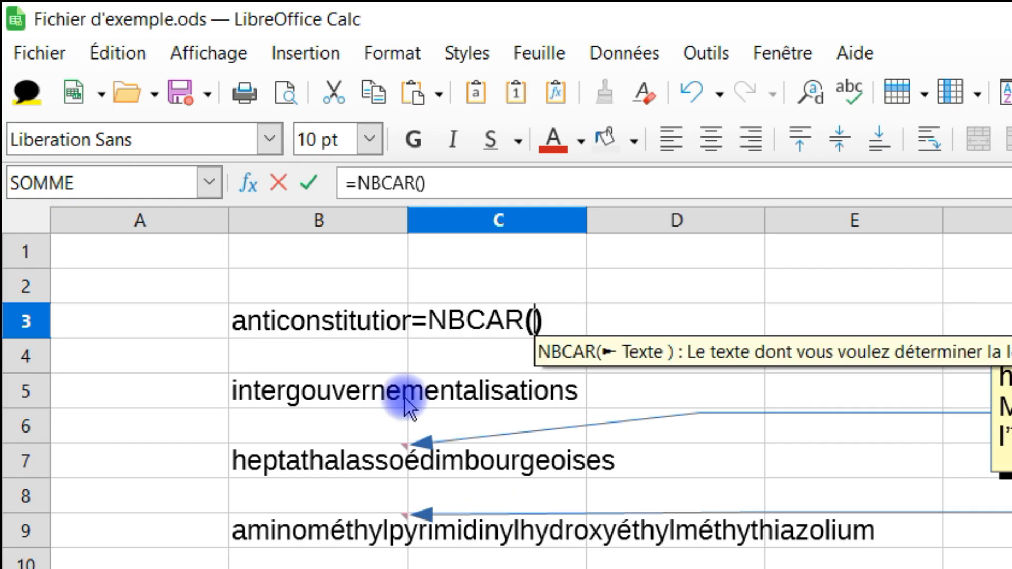
click(327, 318)
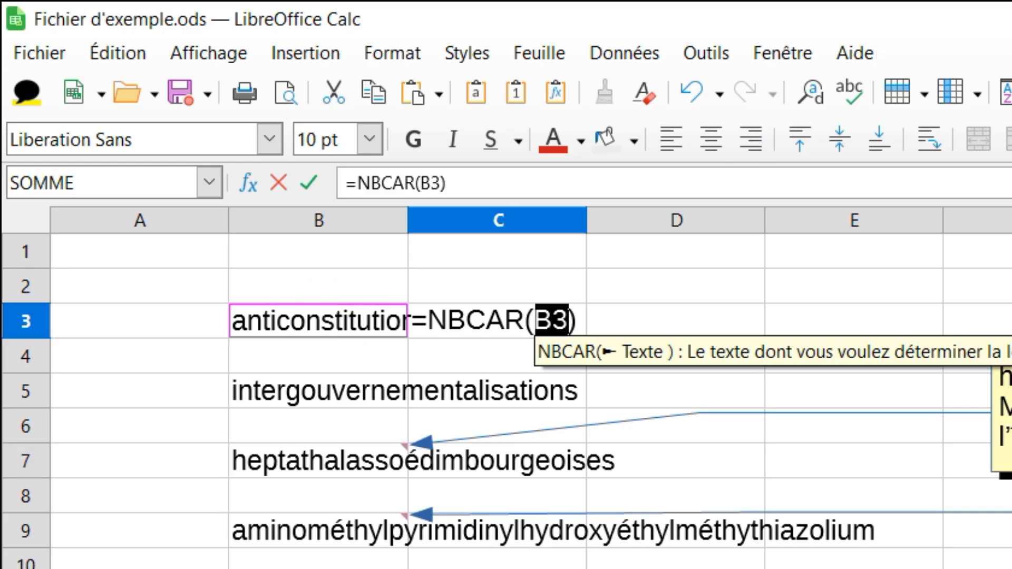
key(Return)
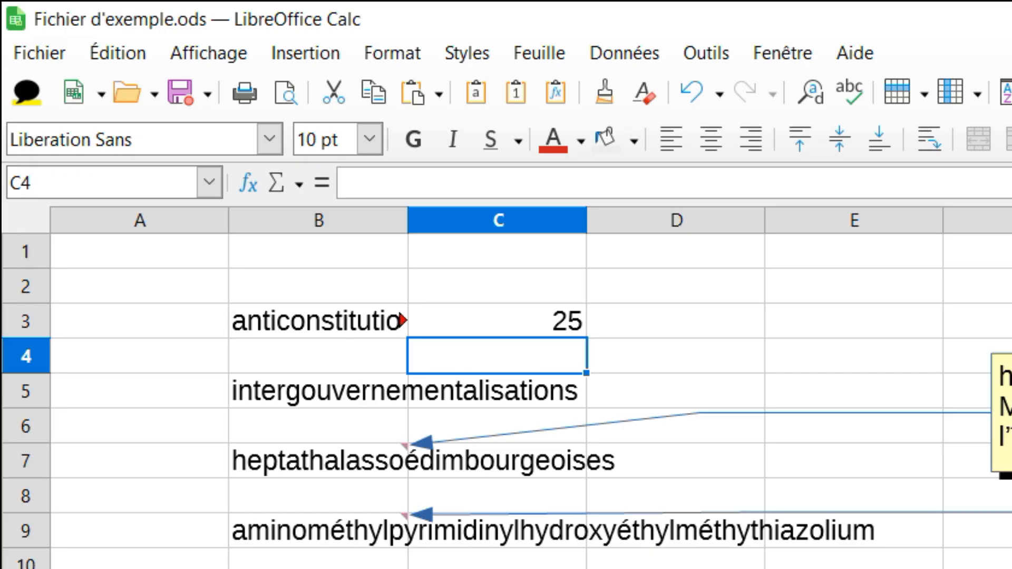
Turn on automatic line wrapping (Renvoi à la ligne automatique) in the cell formatting of B5.
click(327, 320)
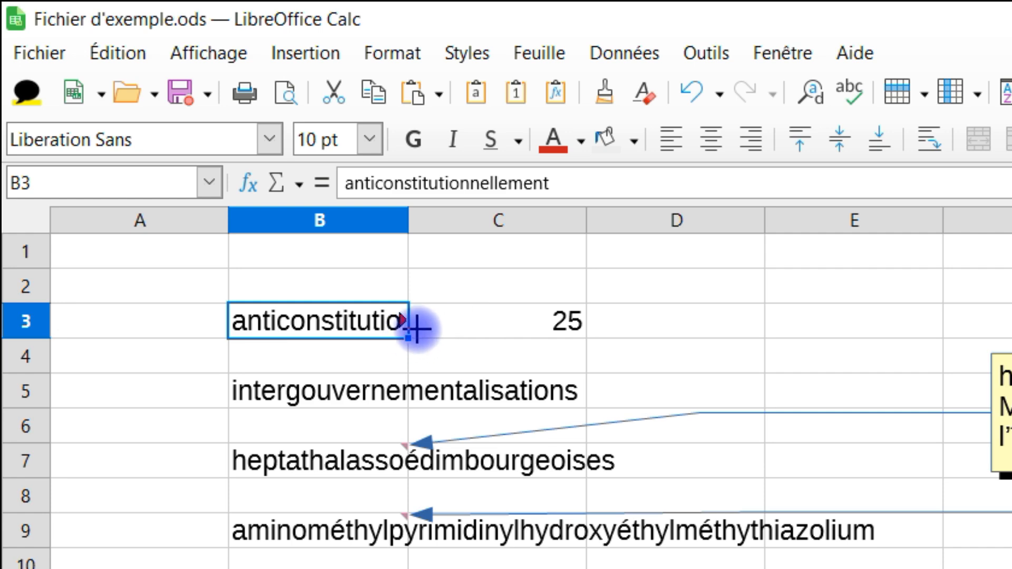
click(340, 402)
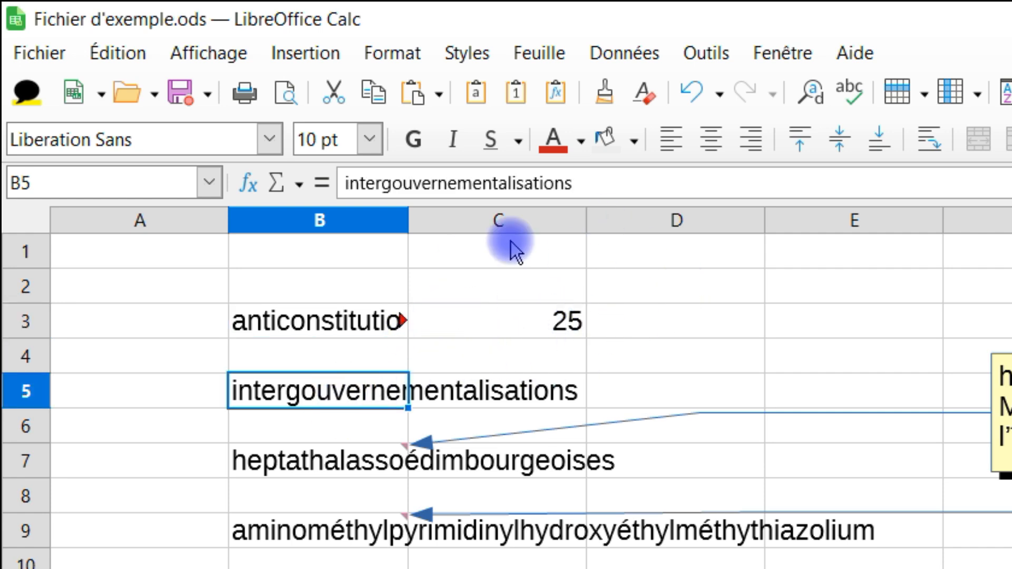
right_click(360, 402)
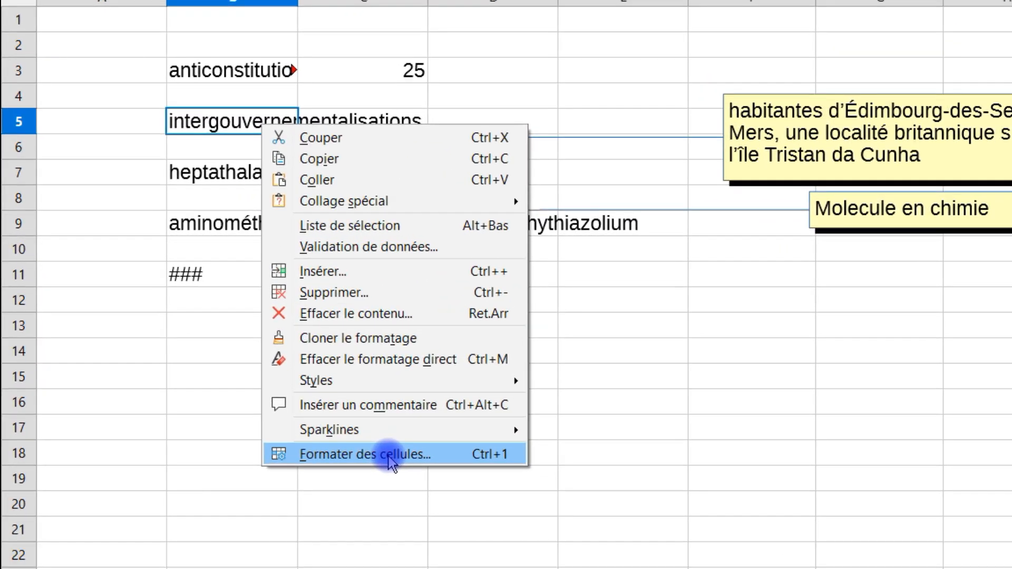
click(390, 462)
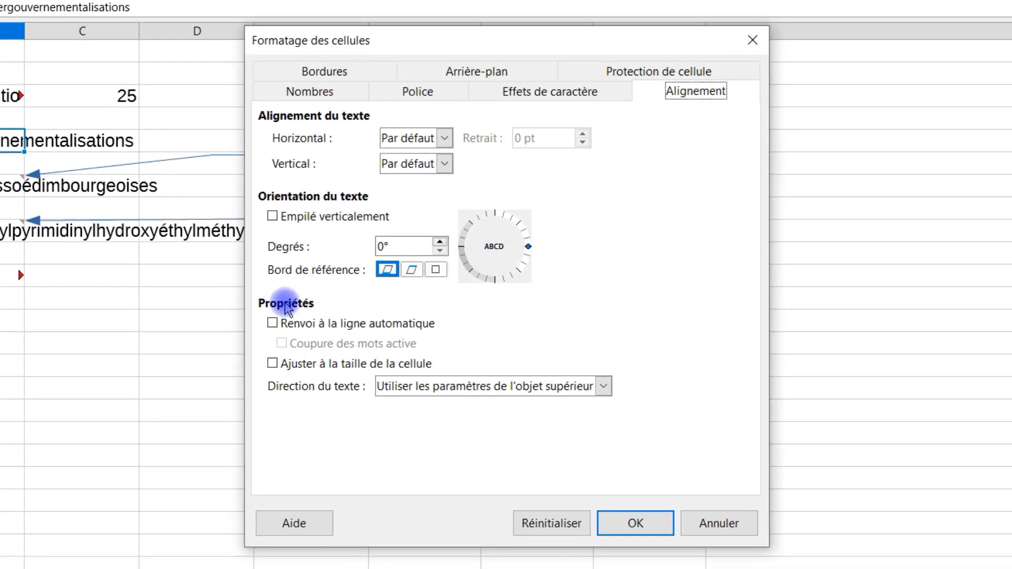
click(299, 327)
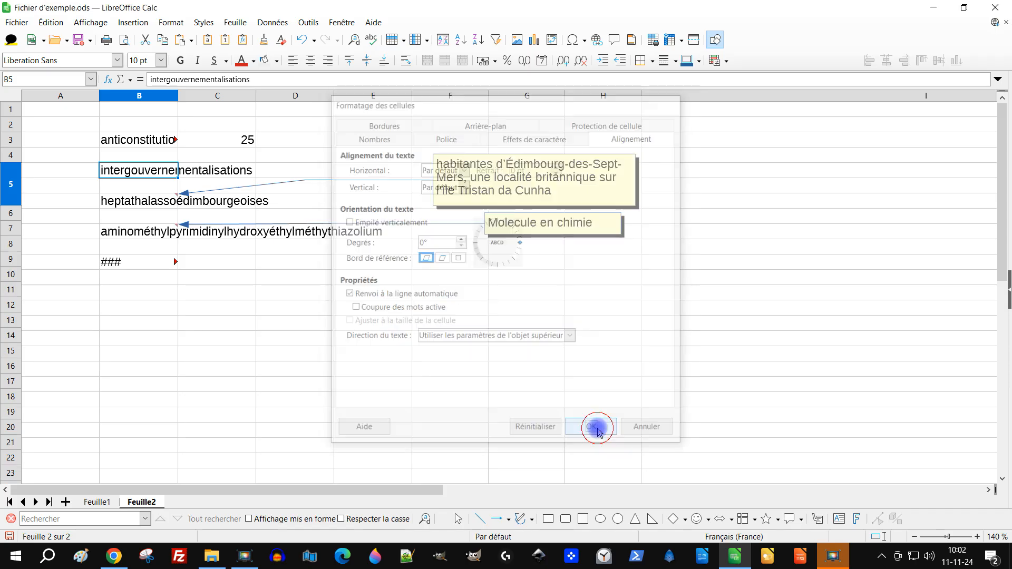
click(636, 523)
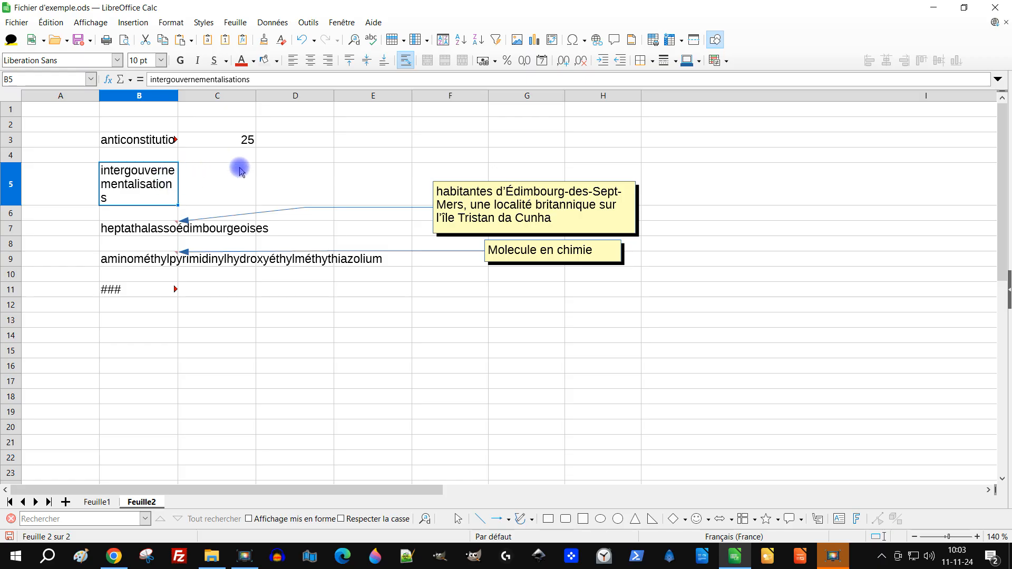
Expand and collapse the sidebar, and turn off its display.
right_click(139, 235)
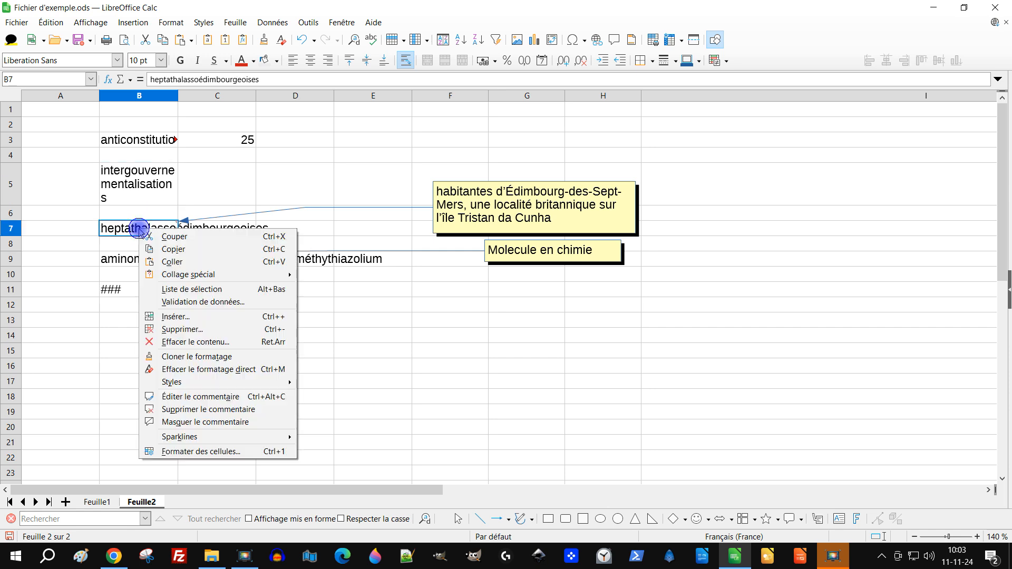
click(400, 375)
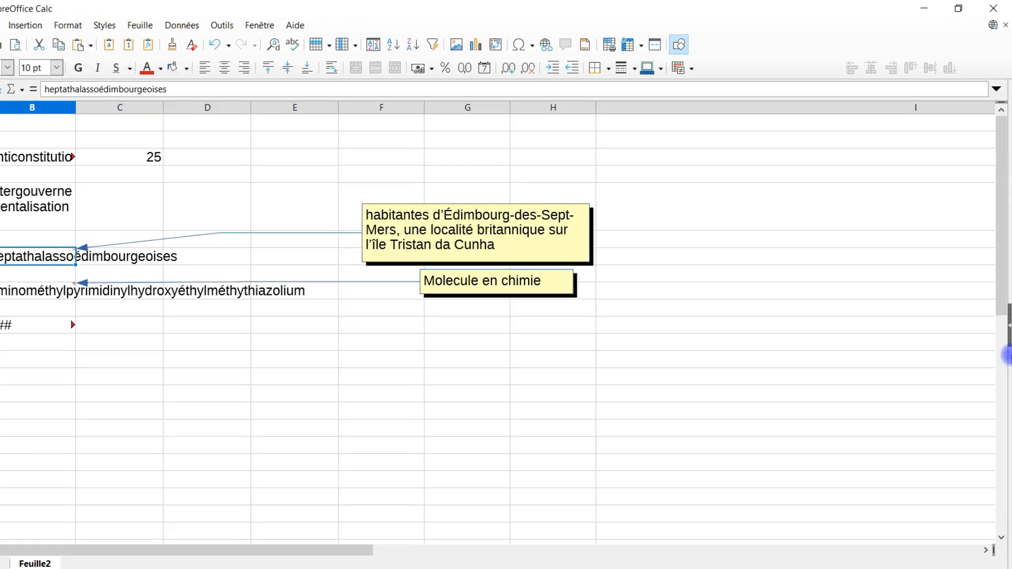
click(1007, 383)
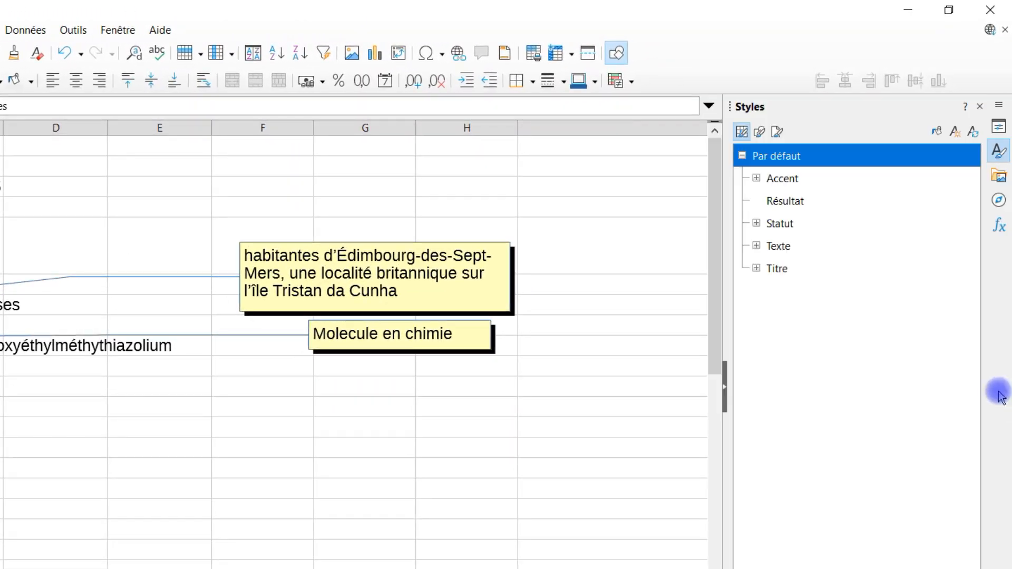
click(725, 393)
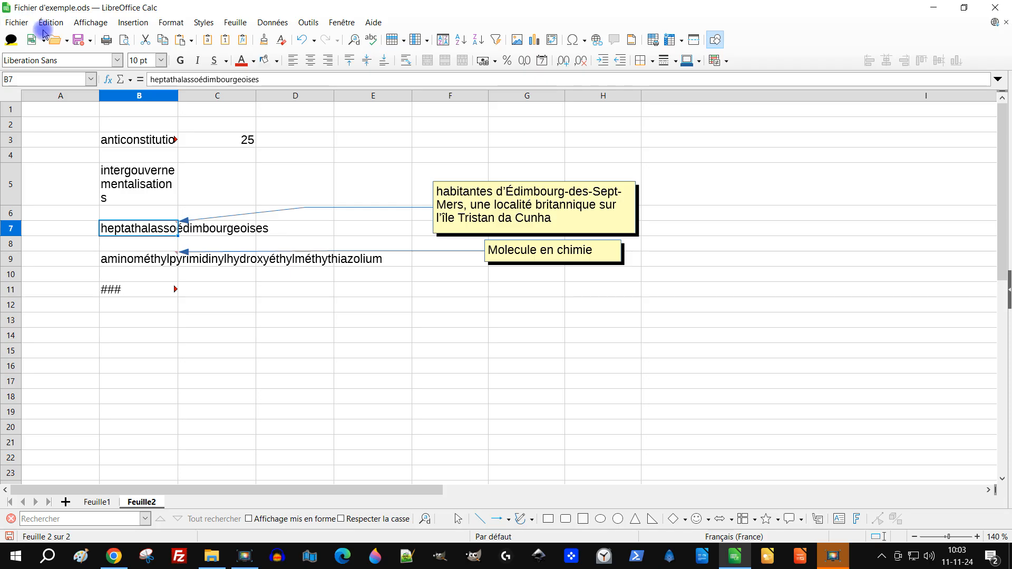
click(78, 24)
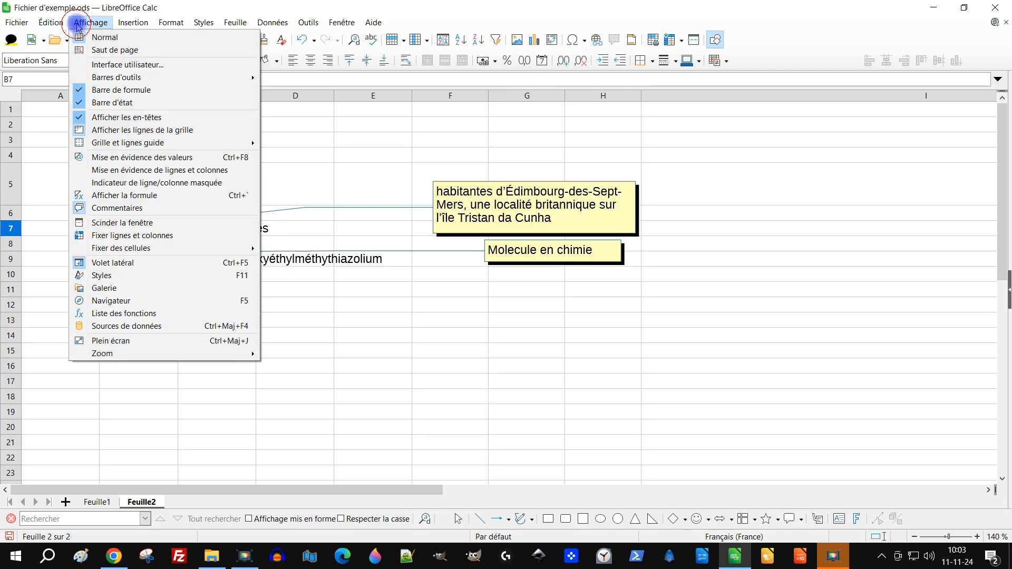
click(111, 263)
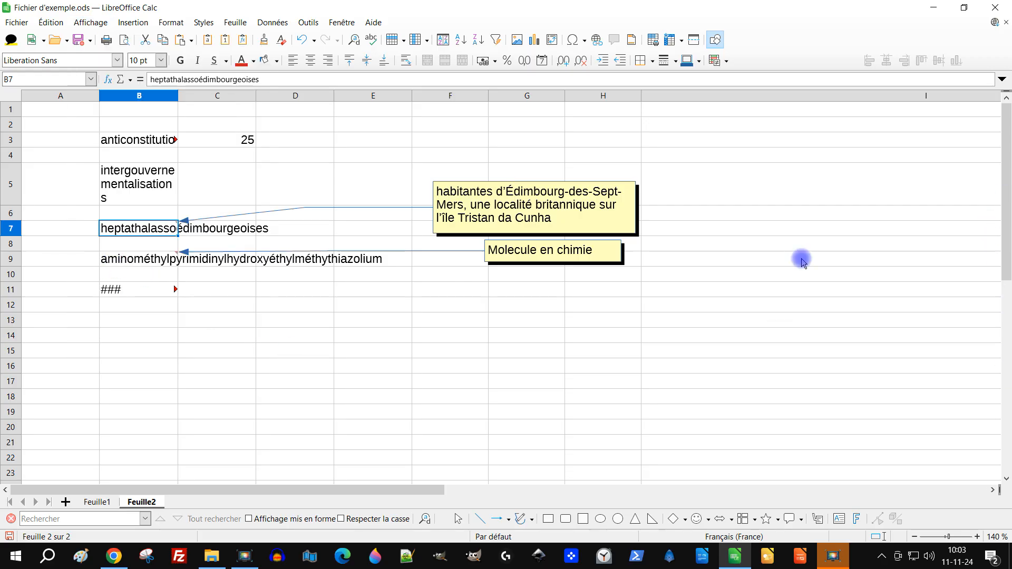
Show the sidebar and enable Renvoi à la ligne automatique and Coupure des mots active in the Par défaut cell style.
click(80, 21)
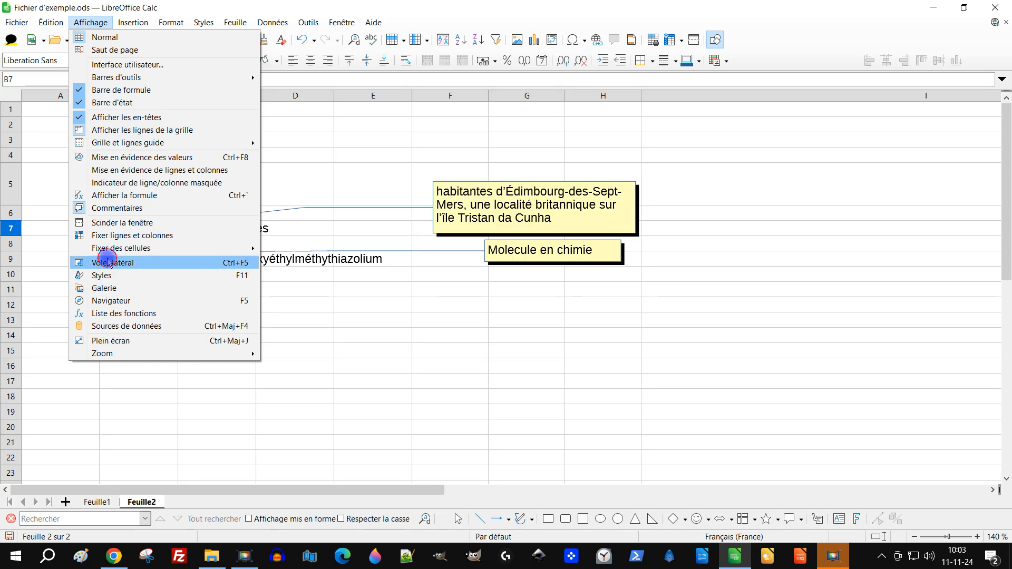
click(108, 262)
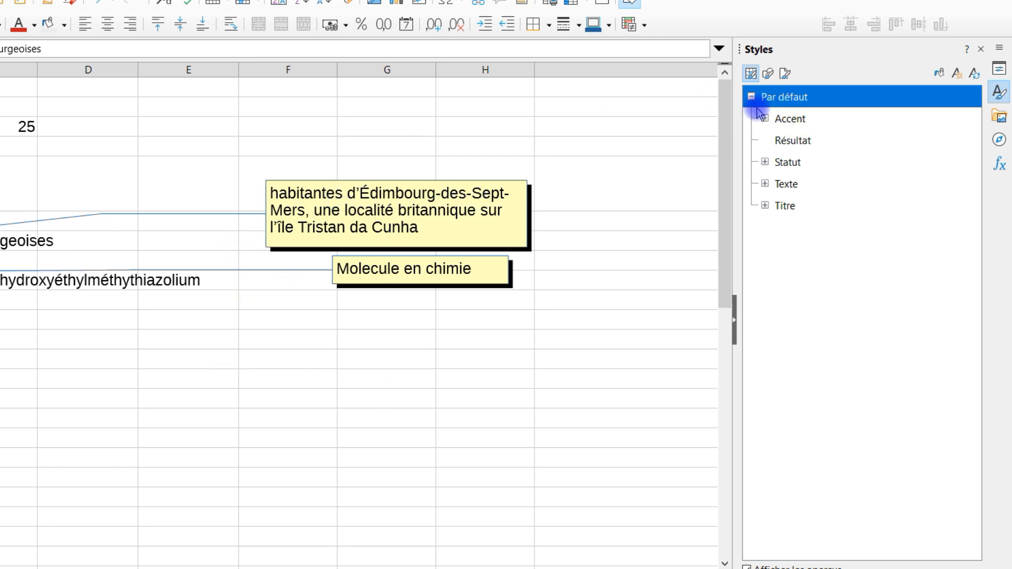
right_click(779, 100)
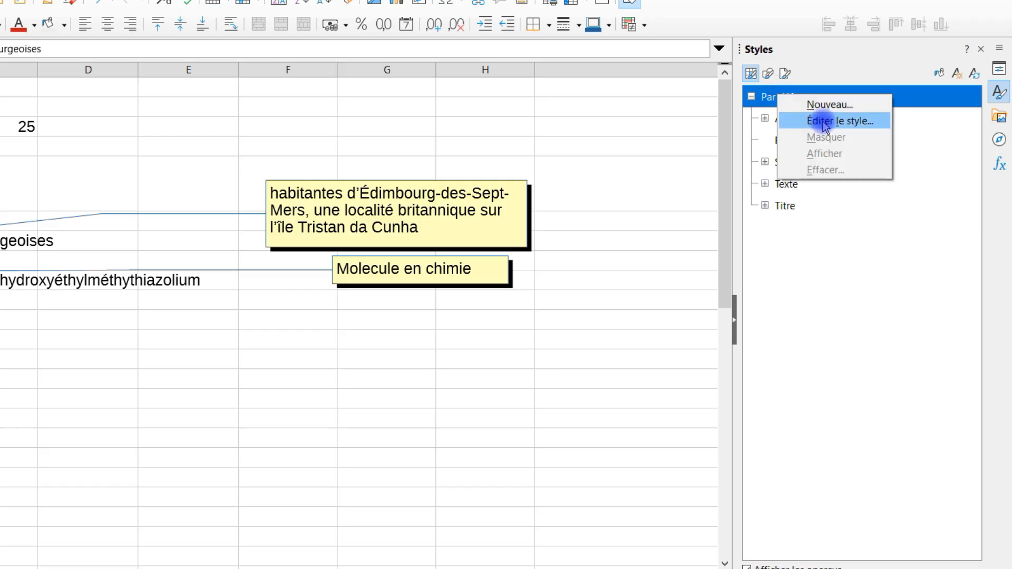
click(862, 123)
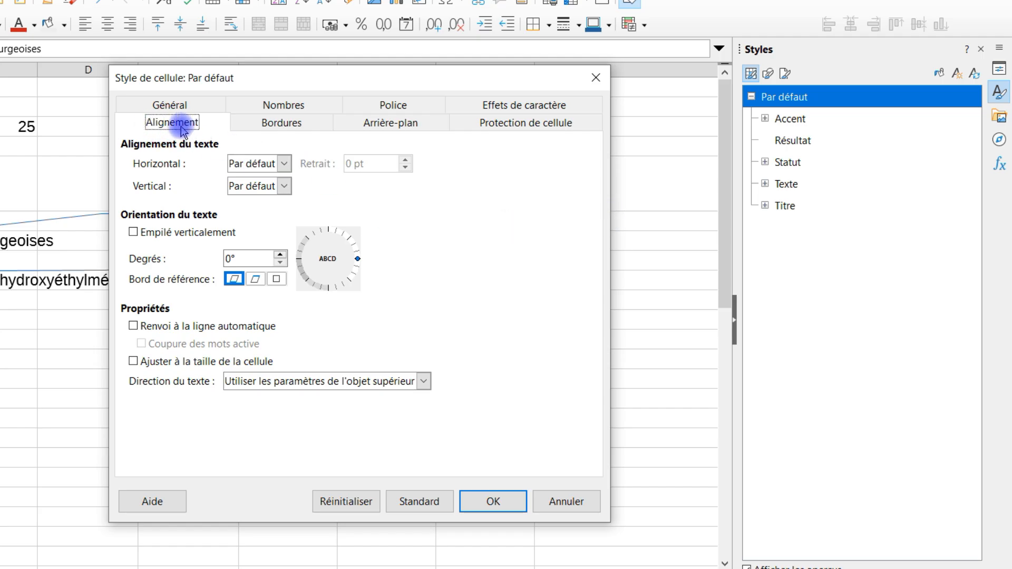
click(172, 332)
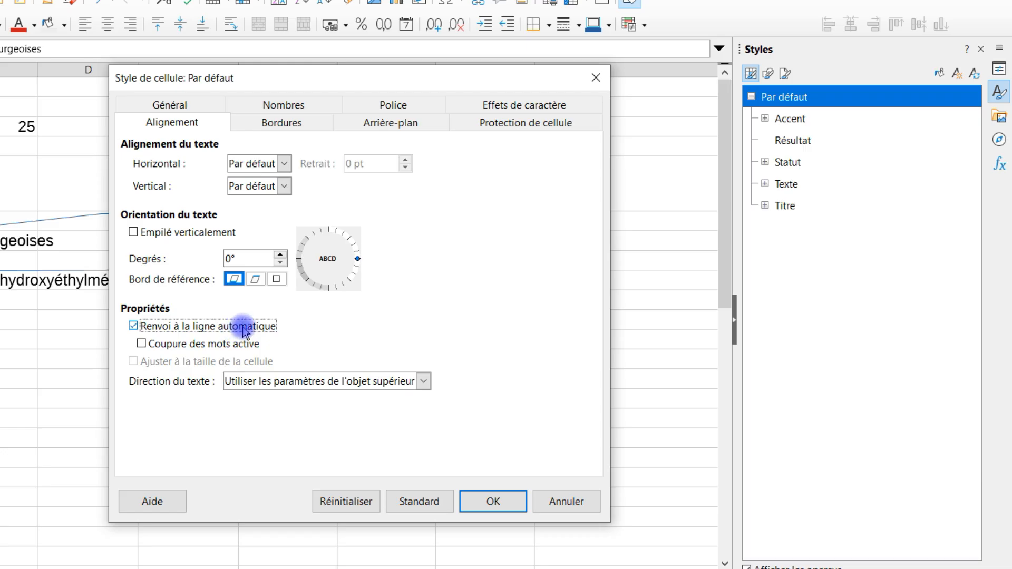
click(174, 347)
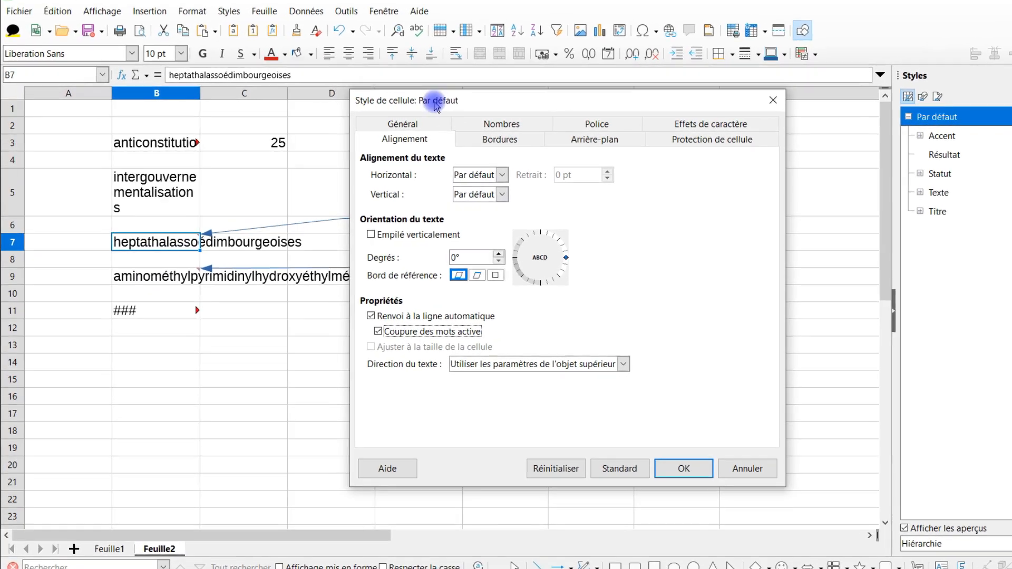
drag(394, 104, 523, 98)
drag(610, 94, 577, 99)
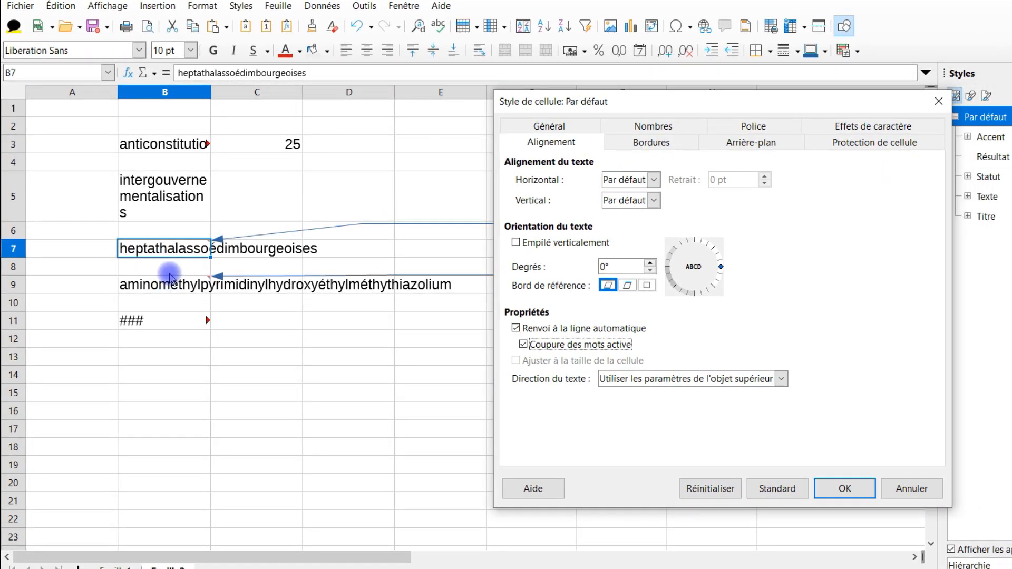
click(859, 489)
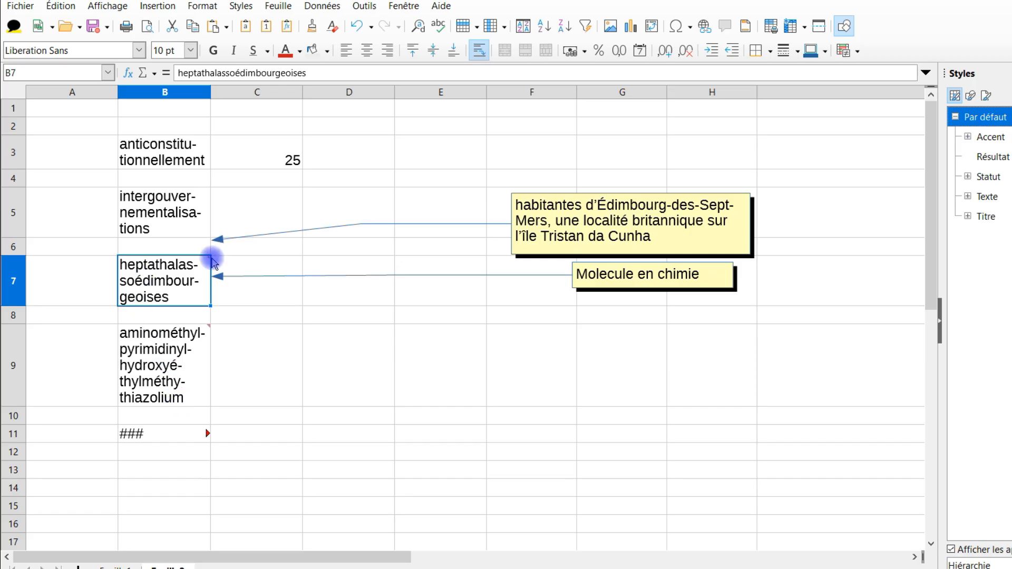
Change the number format of cell B11 to Standard in the Nombre category.
click(167, 439)
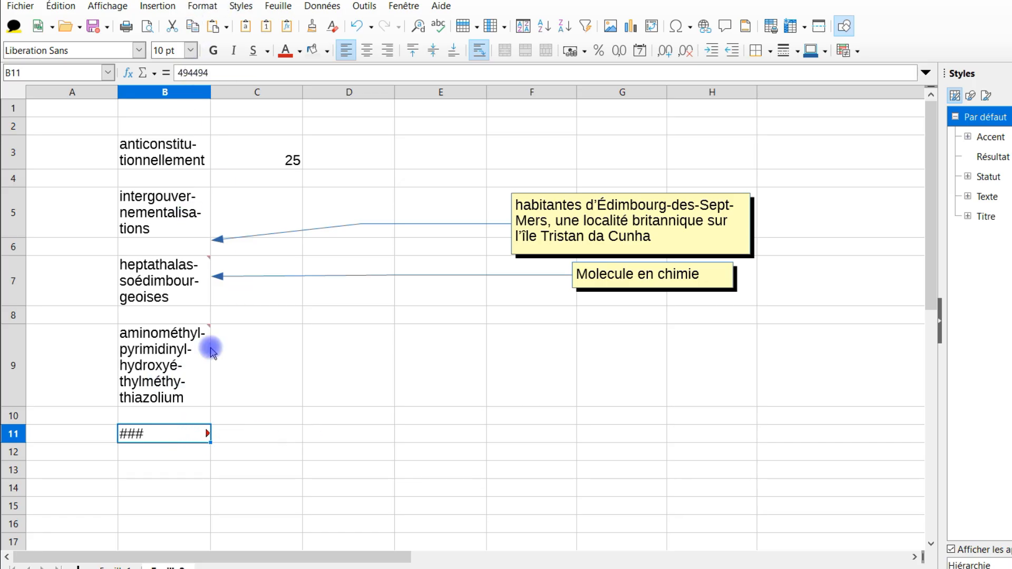
right_click(169, 441)
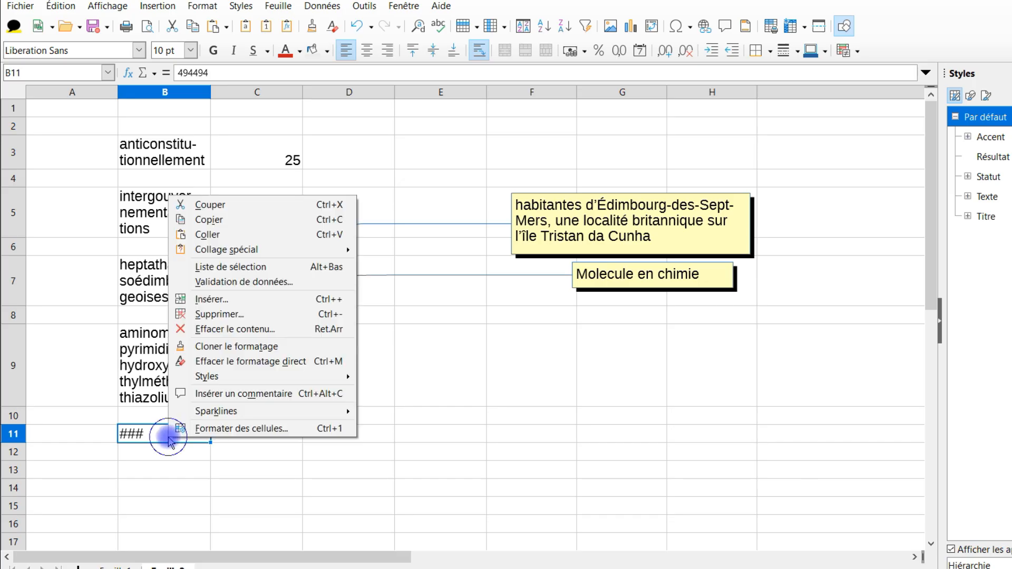
click(231, 430)
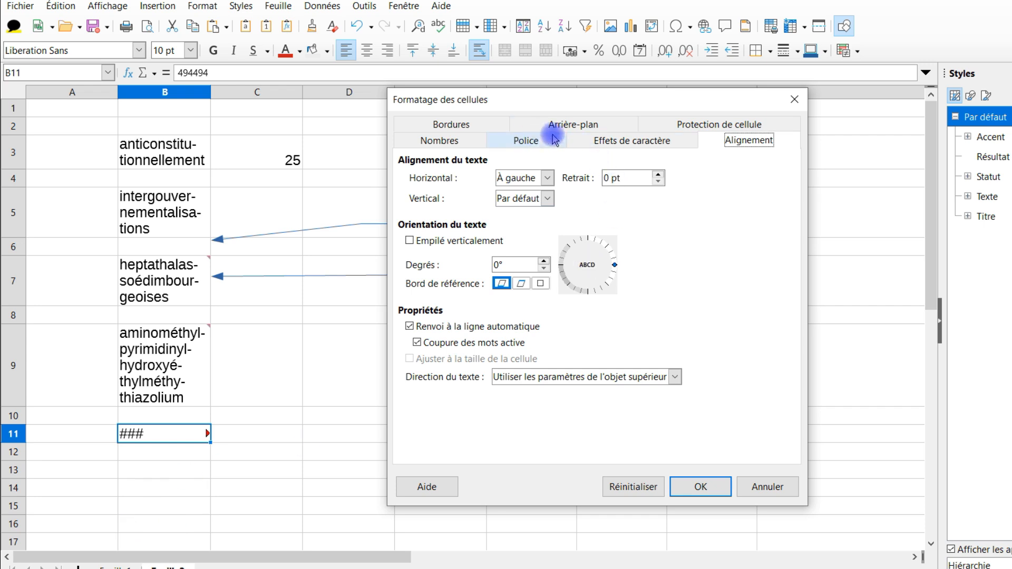
click(476, 140)
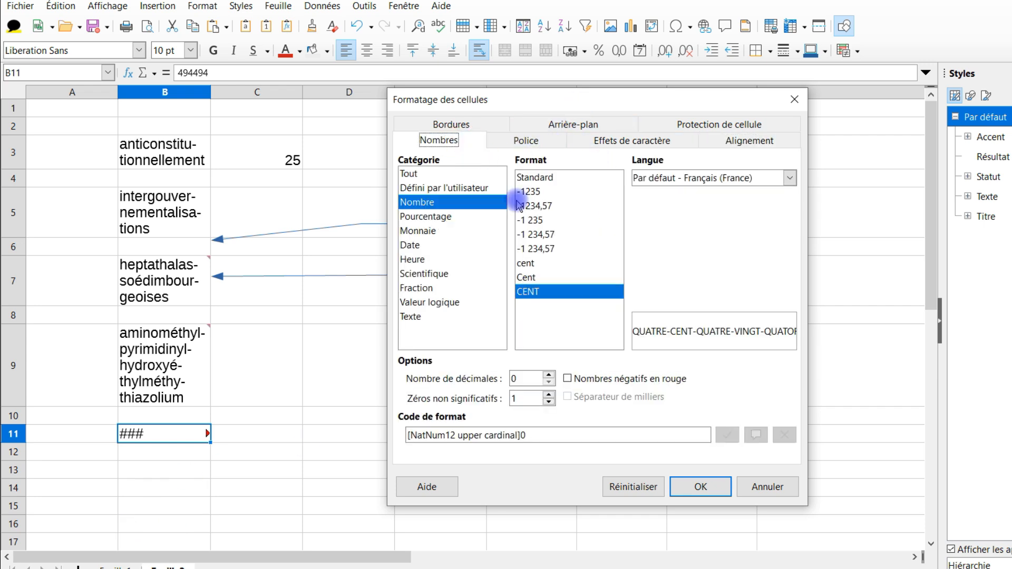
click(538, 177)
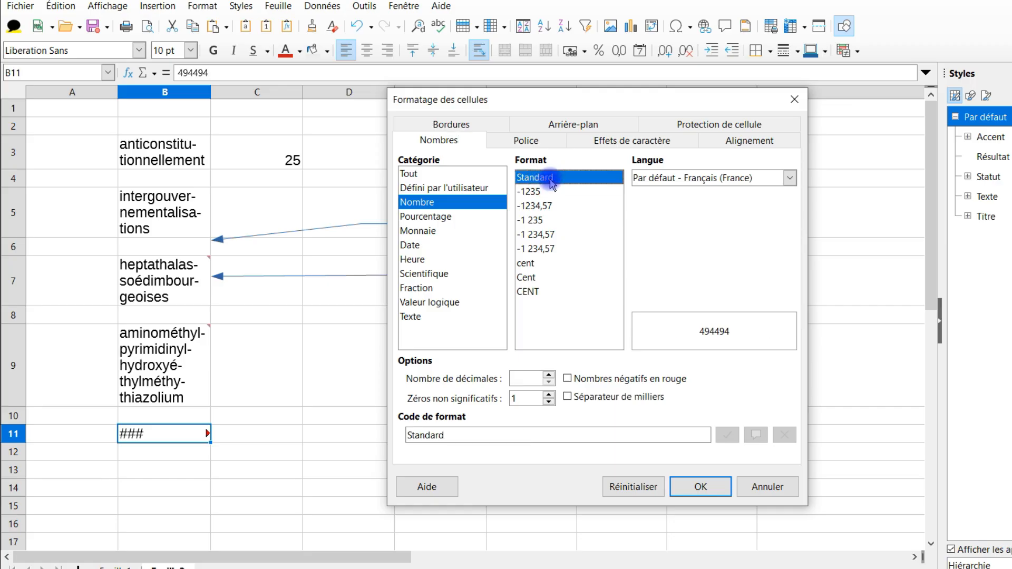
click(703, 486)
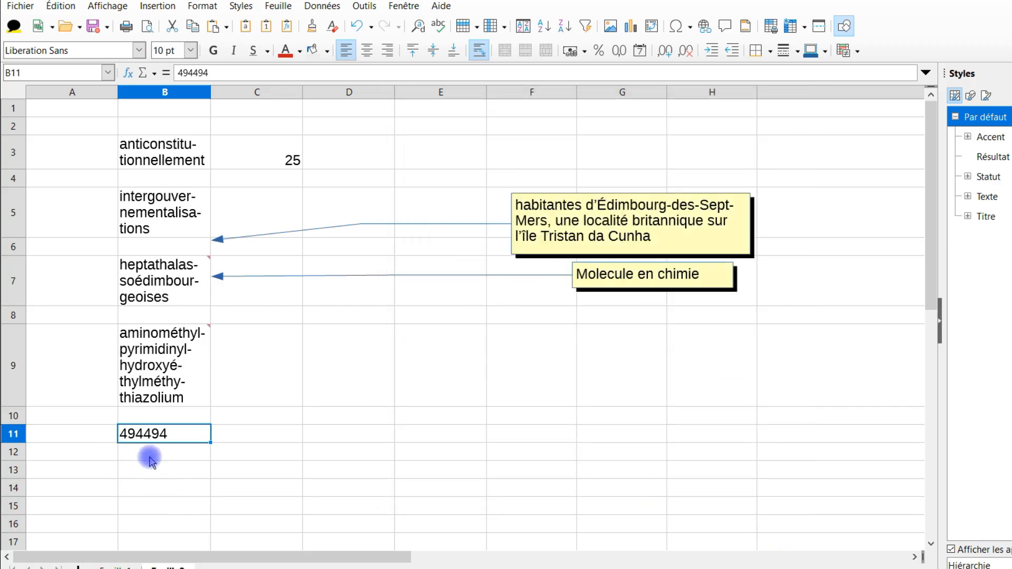
Format the number in cell B11 with the uppercase spelled-out number format CENT in the Nombre category.
right_click(174, 437)
click(245, 427)
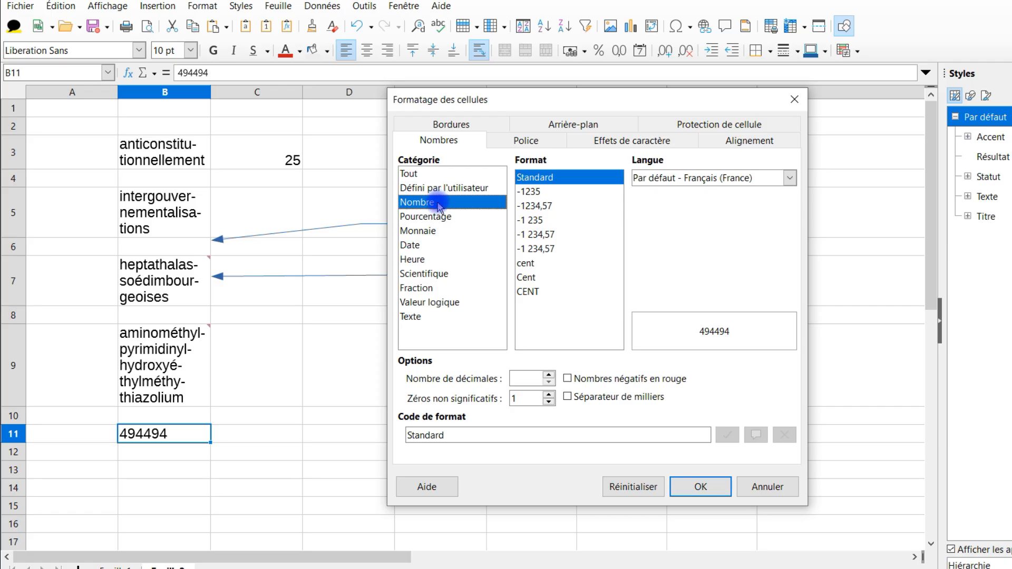
click(534, 294)
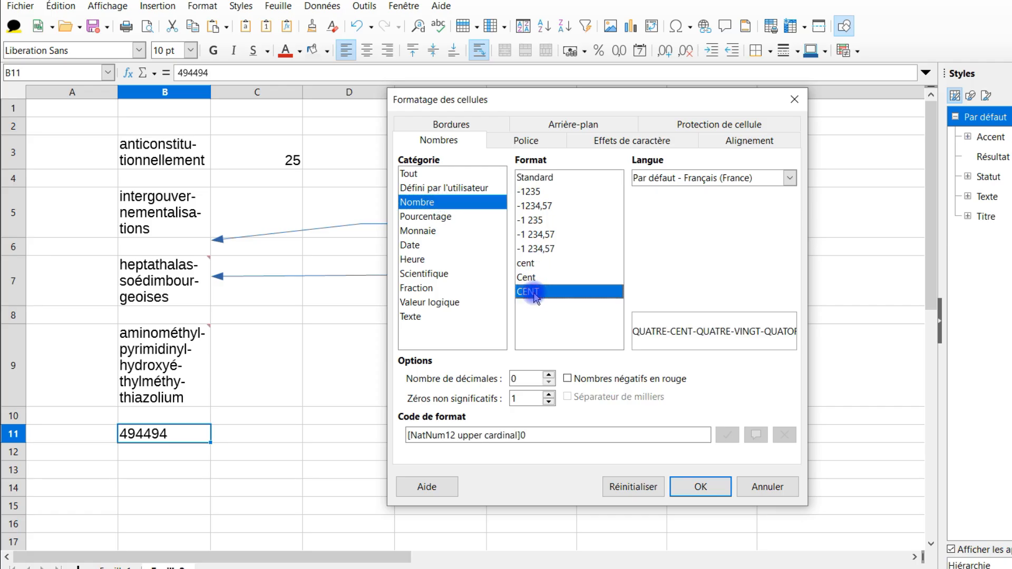
click(703, 485)
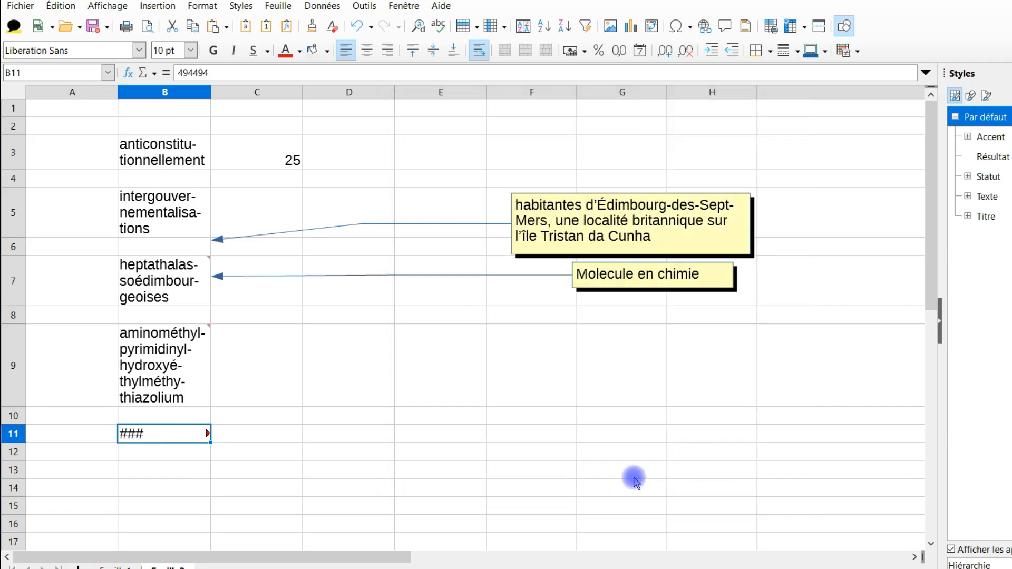
Cut the spelled-out number from cell B11 and paste it back there as unformatted text (Texte non formaté).
click(286, 467)
click(151, 434)
click(245, 468)
click(169, 435)
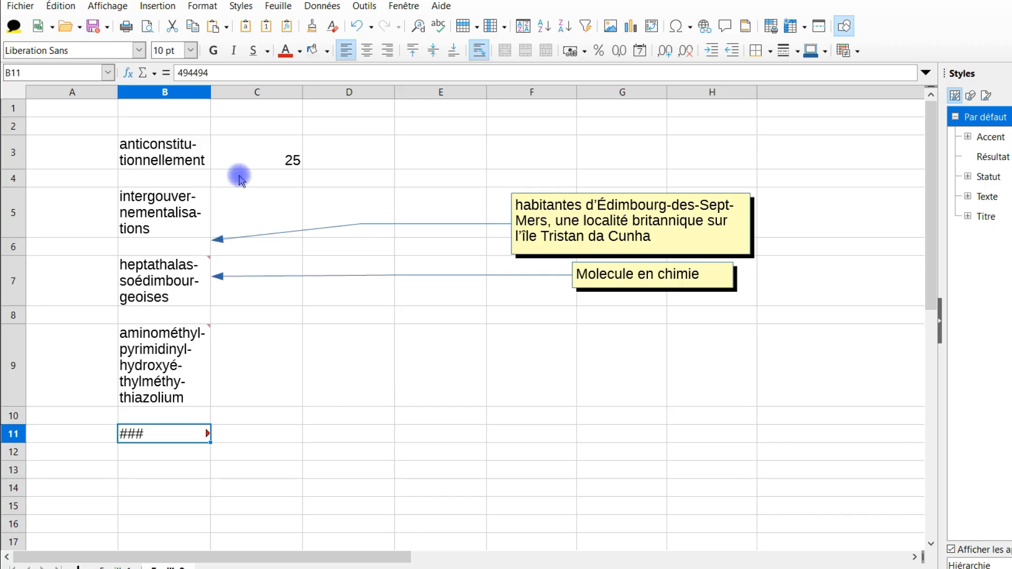
drag(210, 461, 204, 435)
click(185, 438)
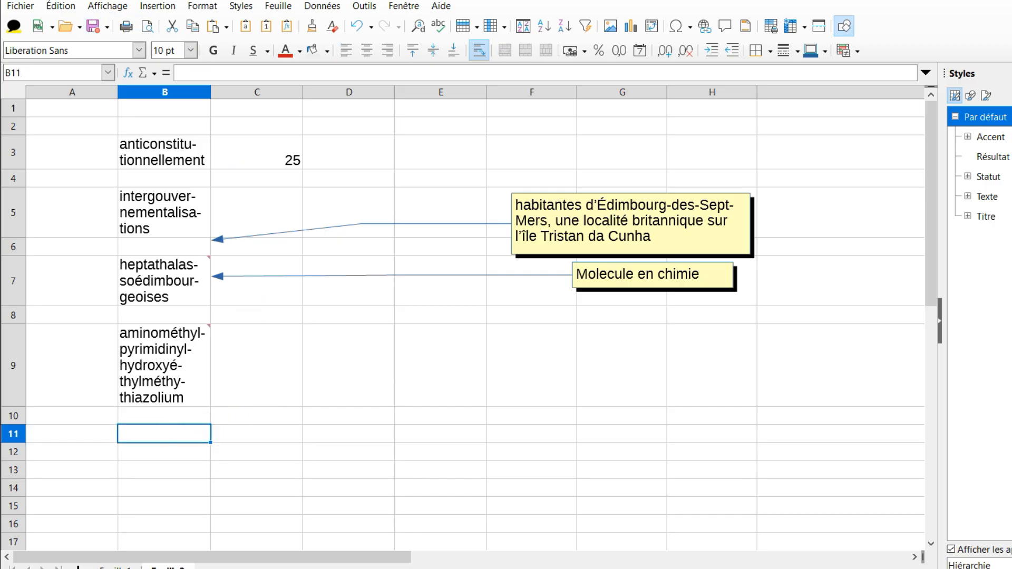
click(225, 27)
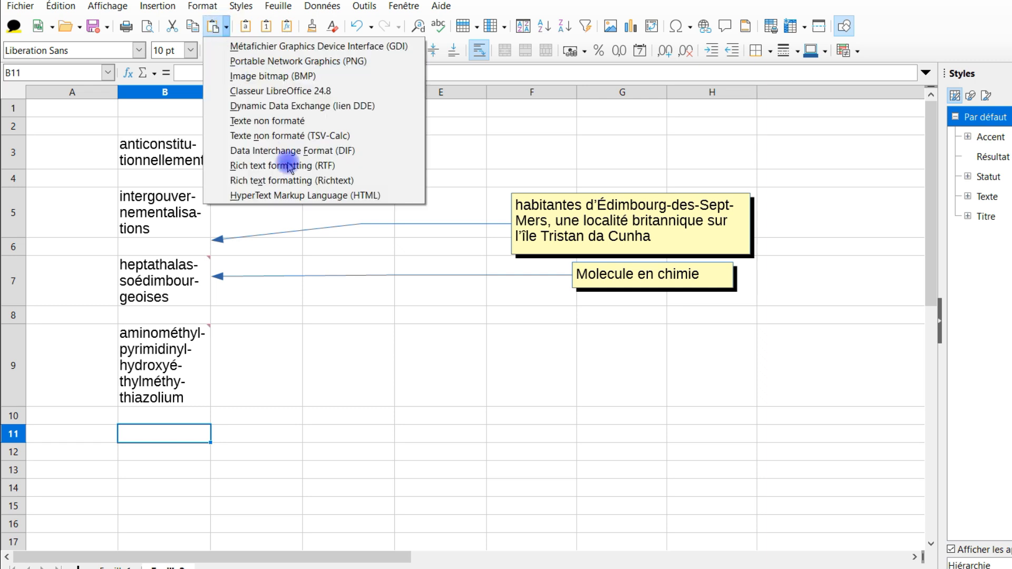
click(320, 123)
scroll(339, 422, down, 3)
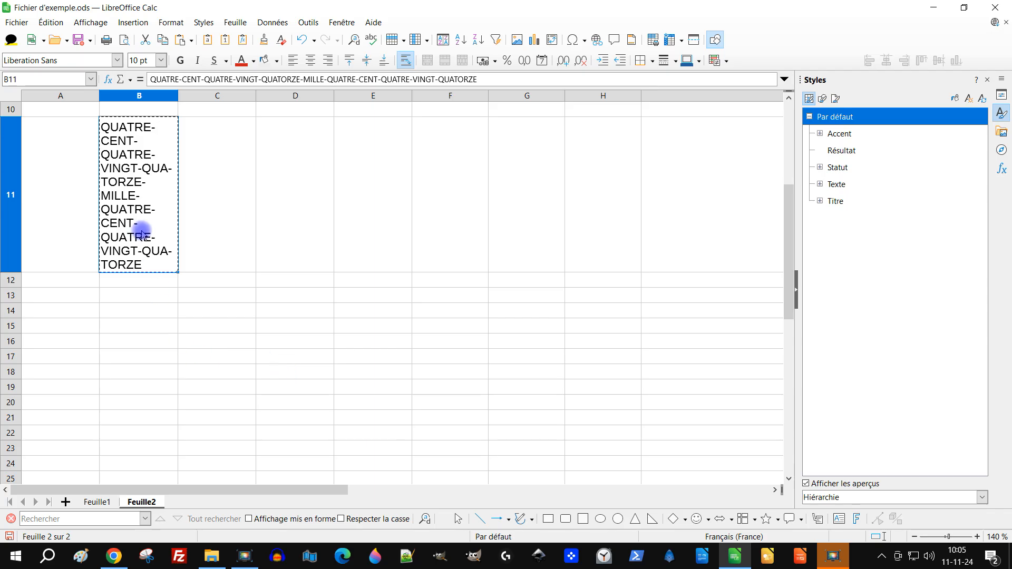
scroll(272, 324, up, 2)
click(245, 295)
click(161, 372)
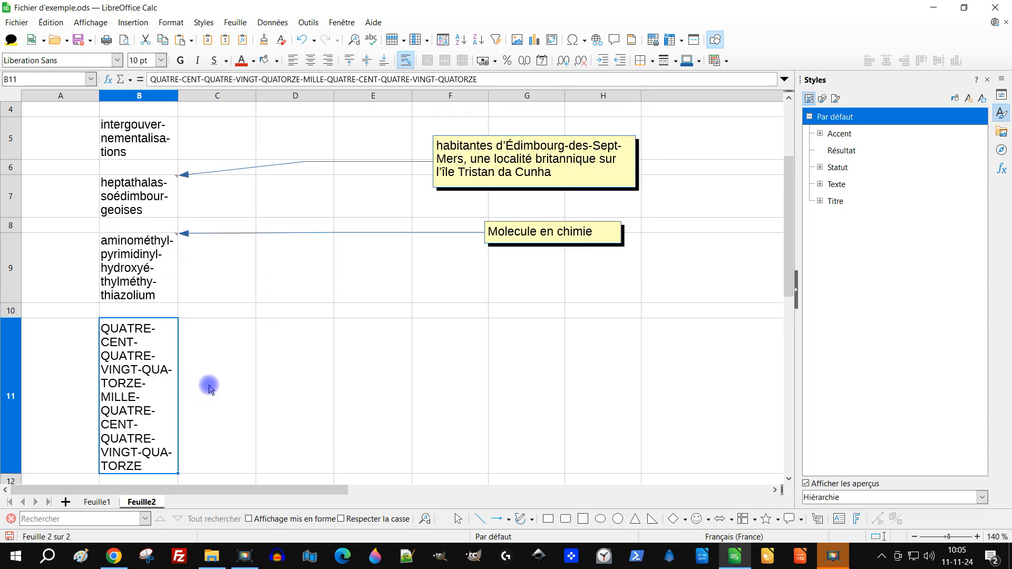
key(Escape)
Copy the NBCAR character-count formula from C3 into cells C5, C7, C9 and C11.
scroll(239, 374, up, 1)
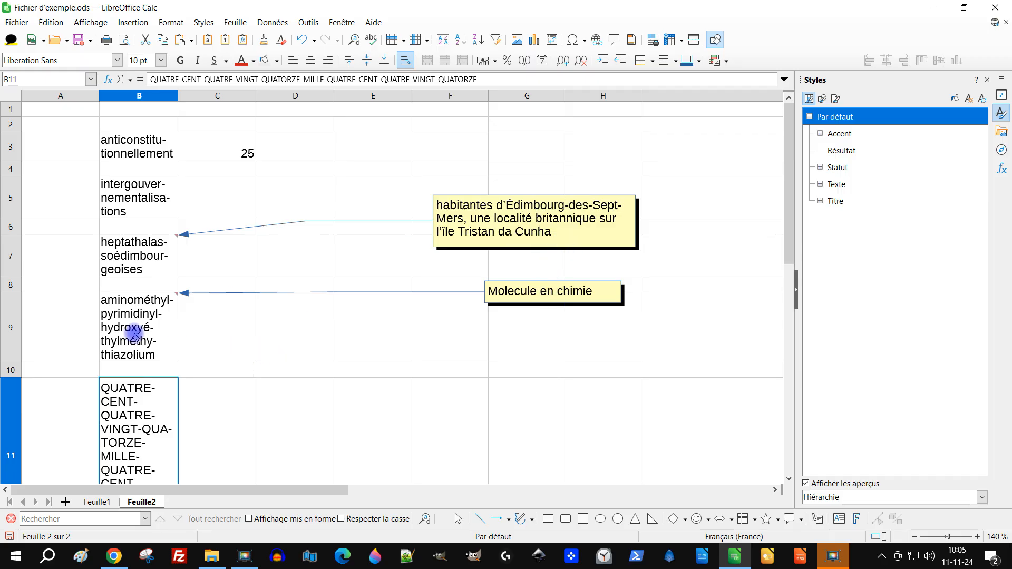
click(231, 153)
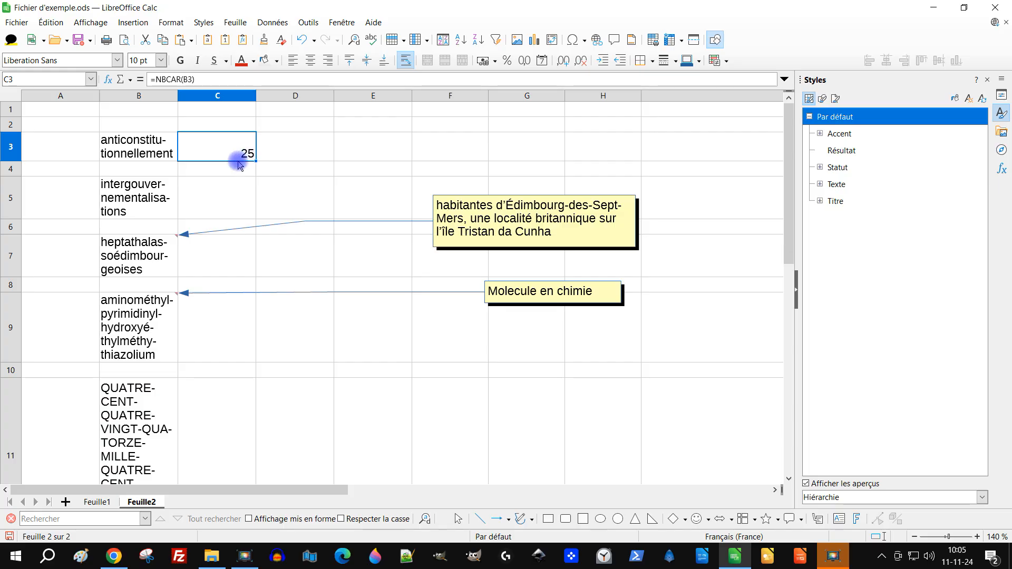
key(ctrl+c)
click(217, 207)
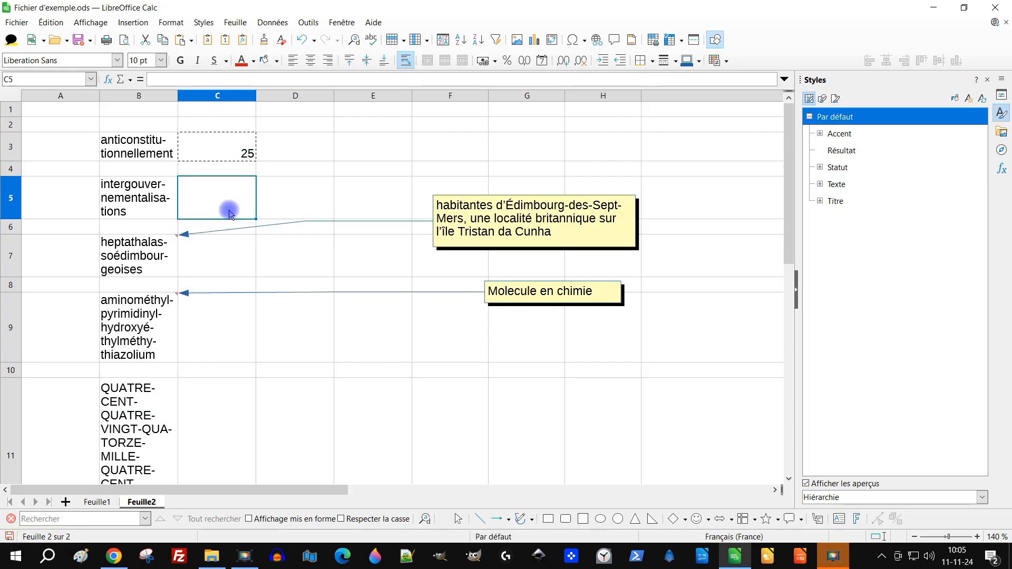
key(ctrl+v)
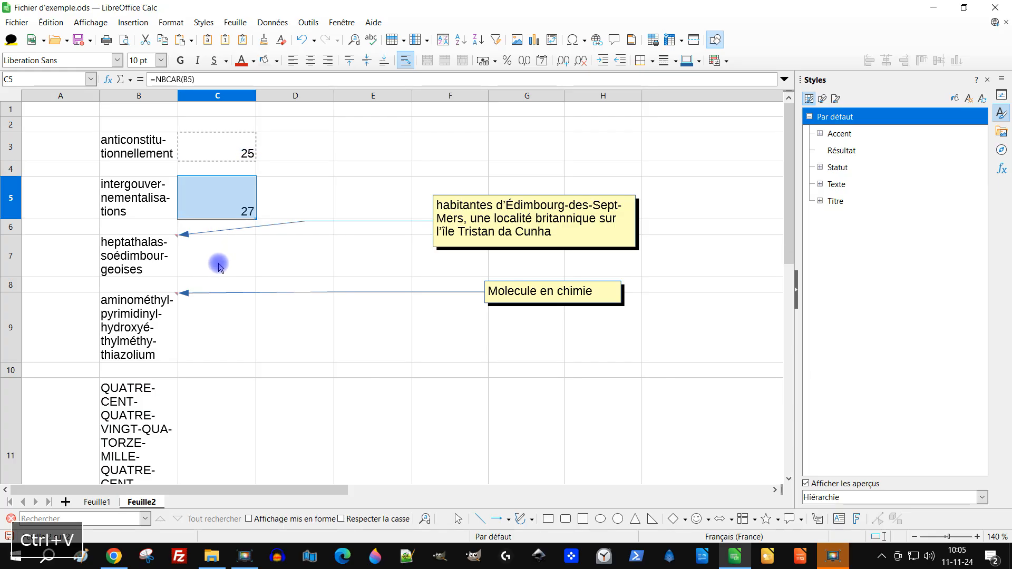
click(220, 262)
key(ctrl+v)
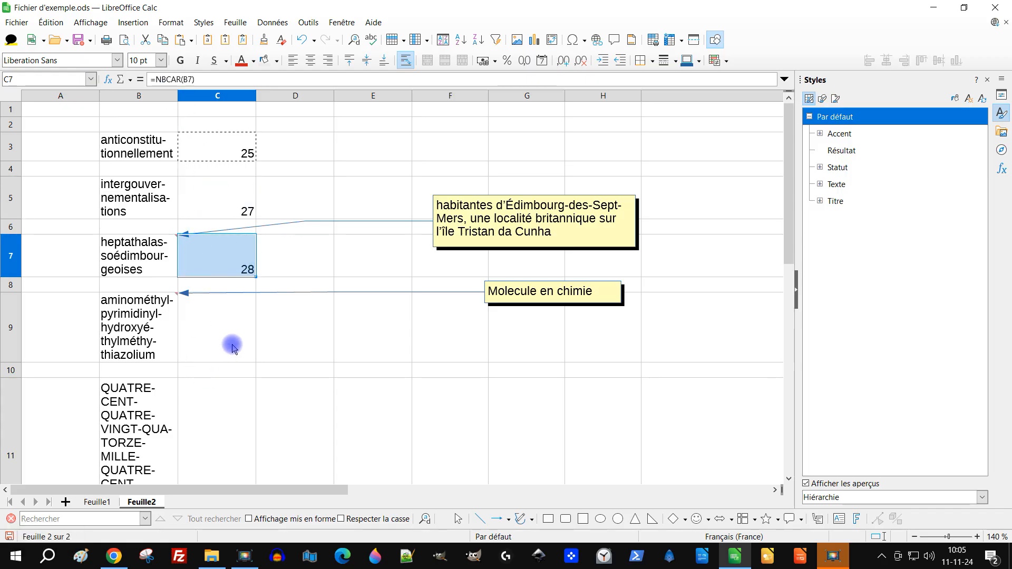
click(210, 314)
key(ctrl+v)
click(219, 434)
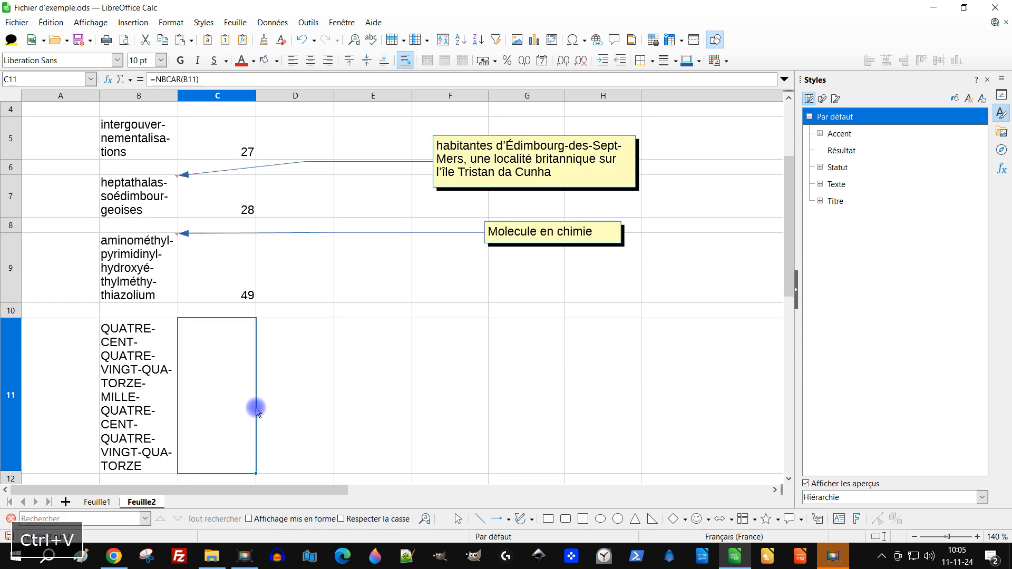
key(ctrl+v)
Enter the heading "nombre de caractères" in cell C2 and give the cell a light grey background.
scroll(306, 376, up, 1)
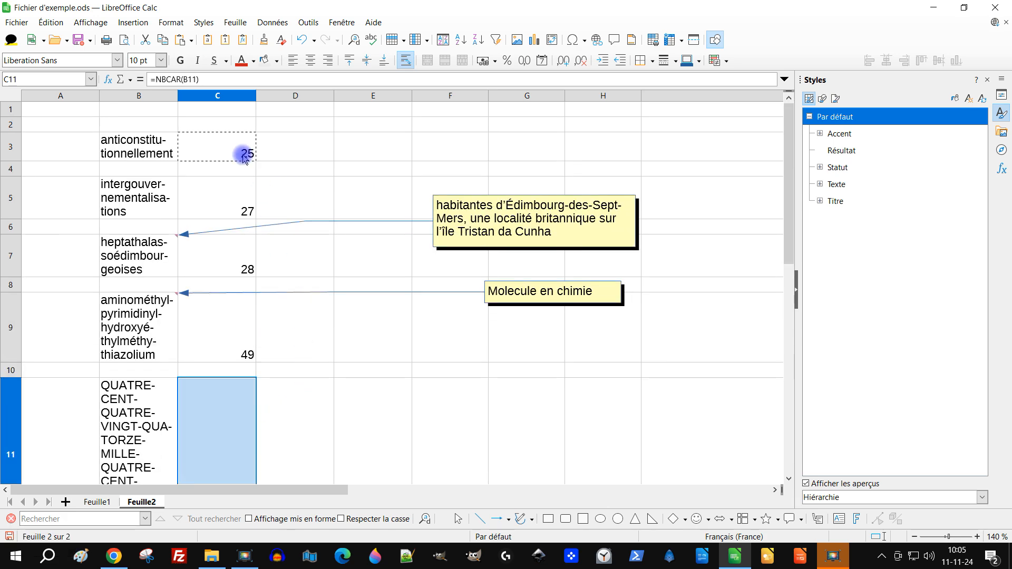
click(226, 120)
text(no)
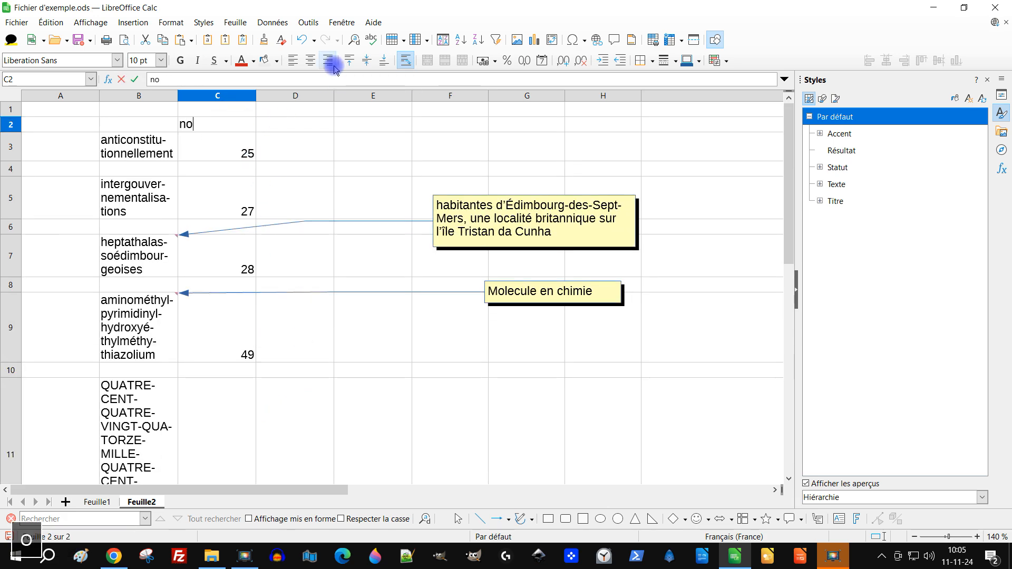
text(mbre de caractères)
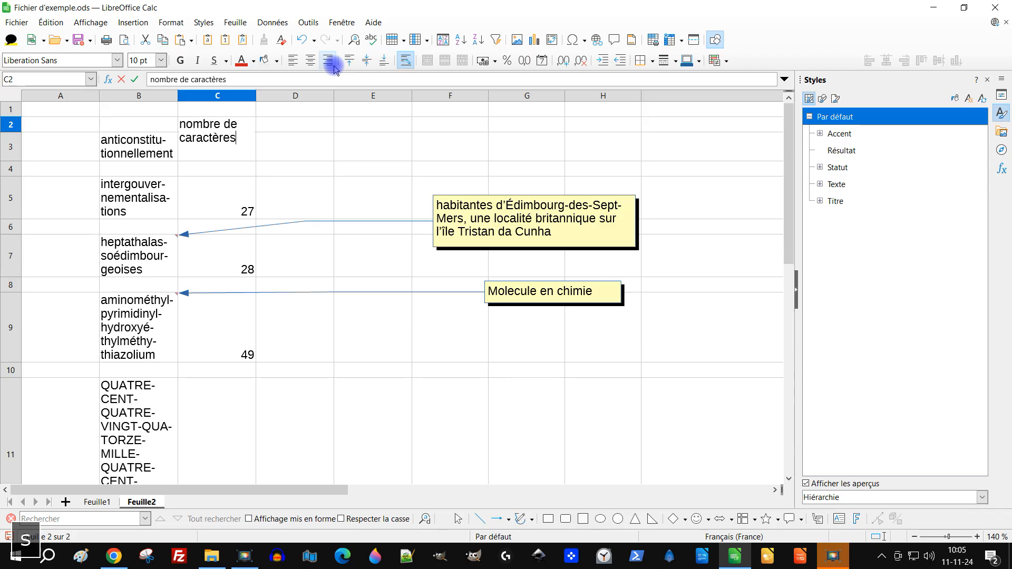
key(Return)
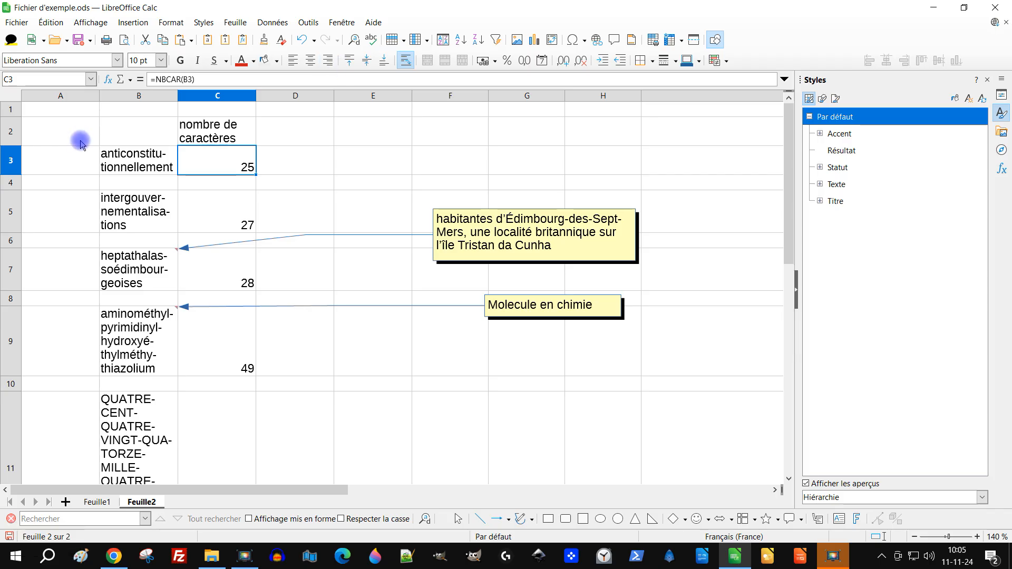
click(230, 126)
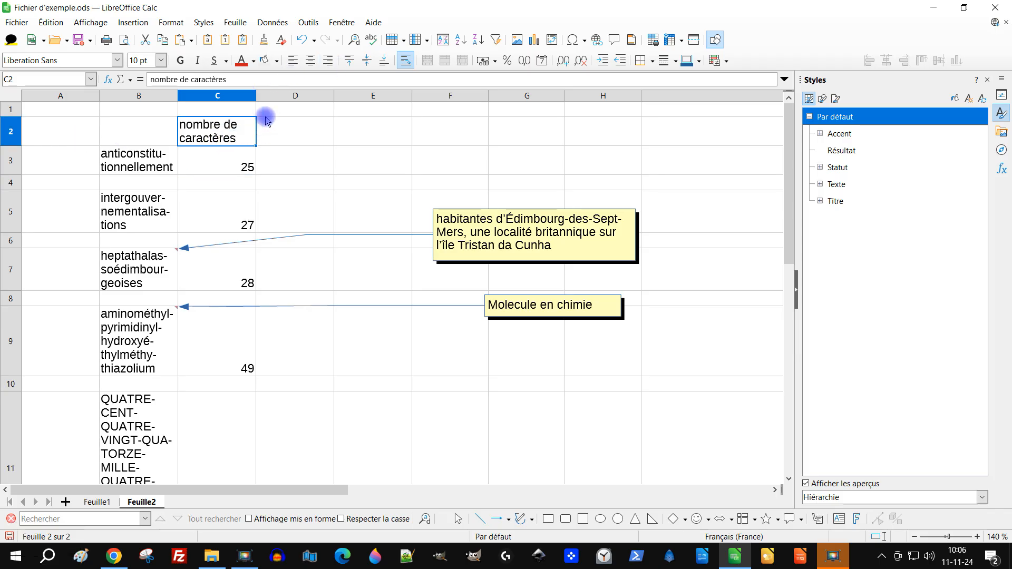
click(289, 130)
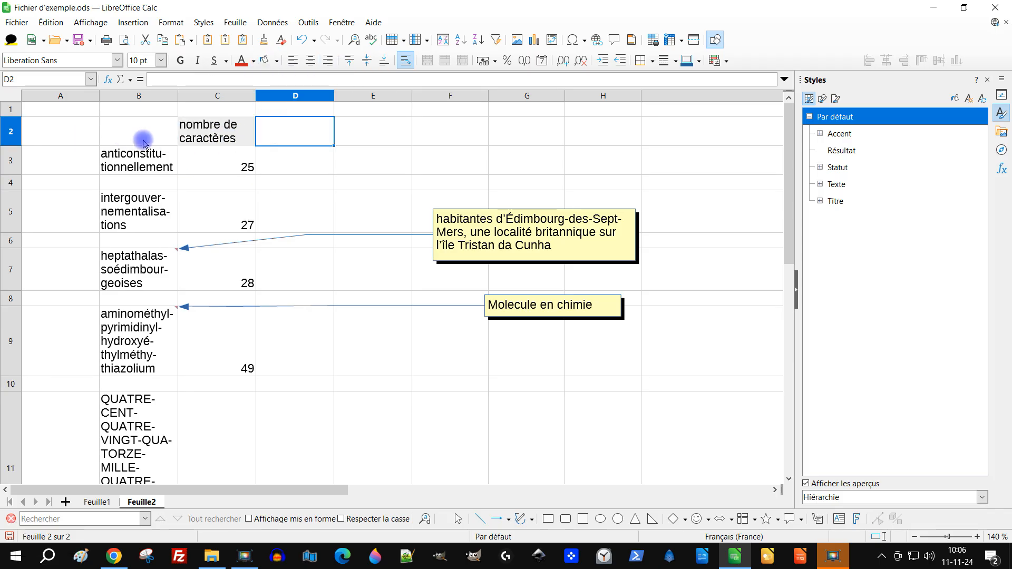
Select the range B2:C11 and apply borders around and between all of its cells.
key(Left)
key(Left)
scroll(279, 222, down, 2)
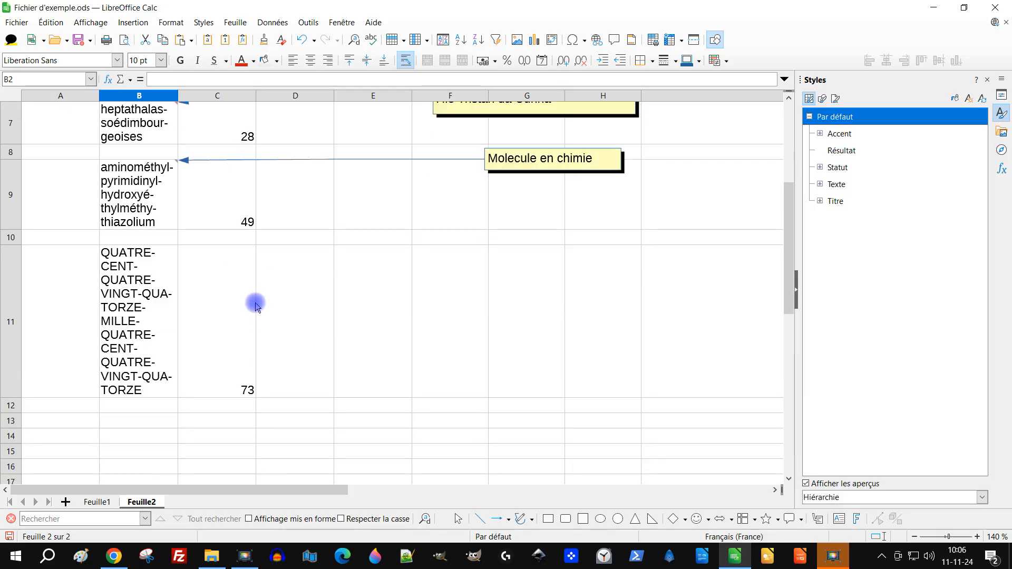
shift+click(242, 362)
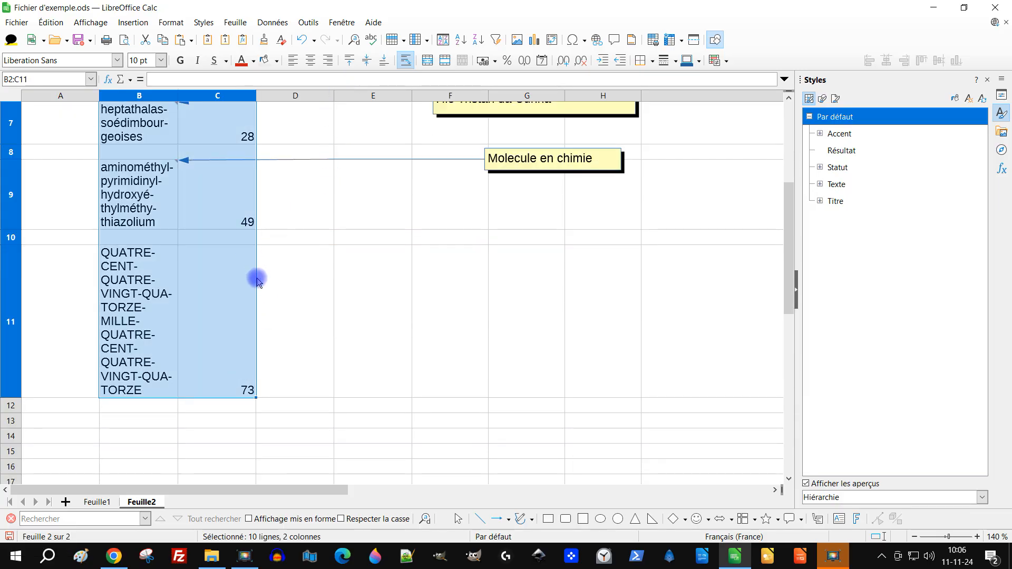
click(652, 63)
click(662, 80)
click(653, 63)
click(686, 124)
scroll(448, 277, up, 2)
click(373, 132)
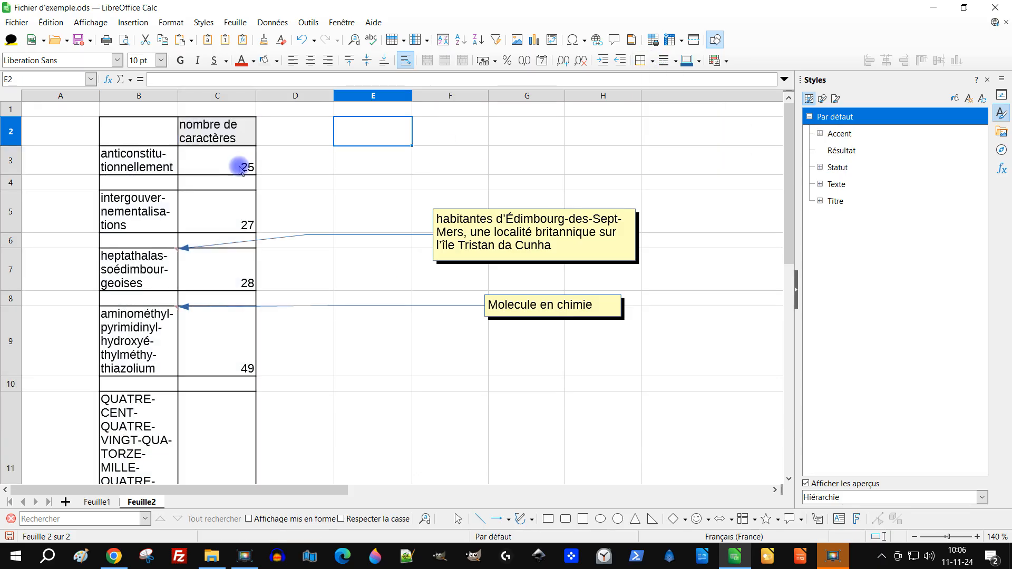
click(10, 182)
click(7, 383)
click(479, 130)
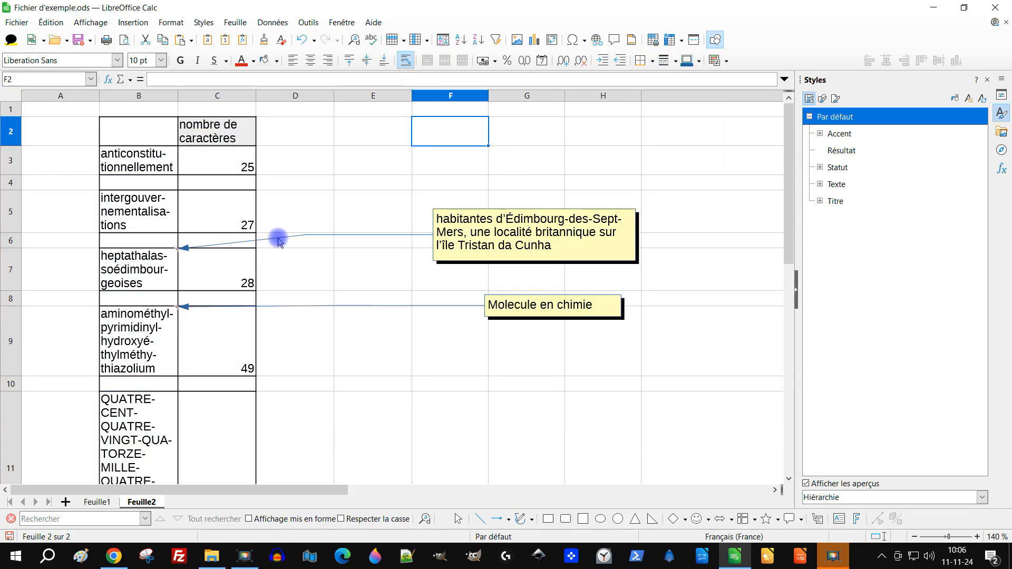
scroll(220, 253, down, 1)
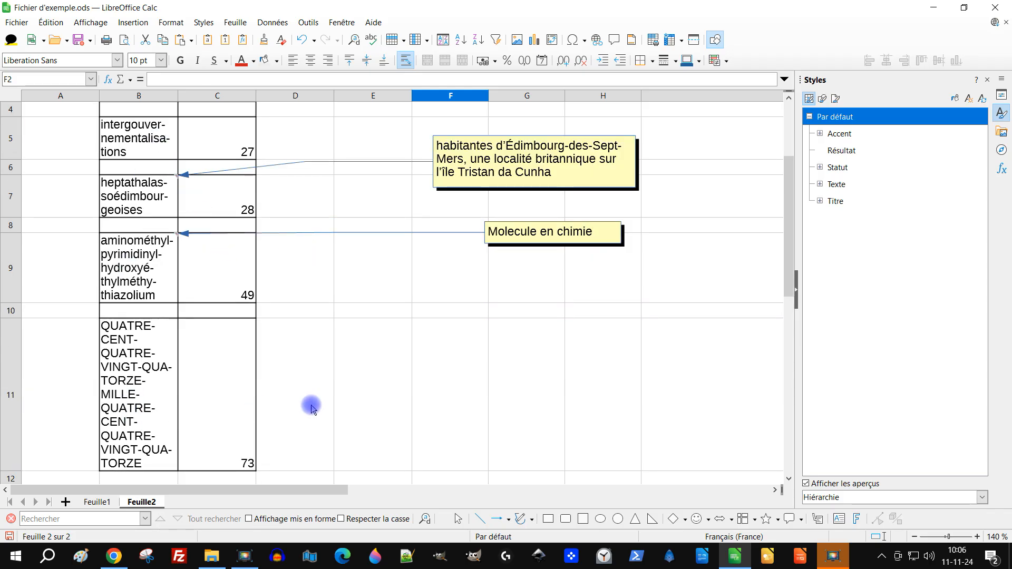
scroll(332, 323, up, 1)
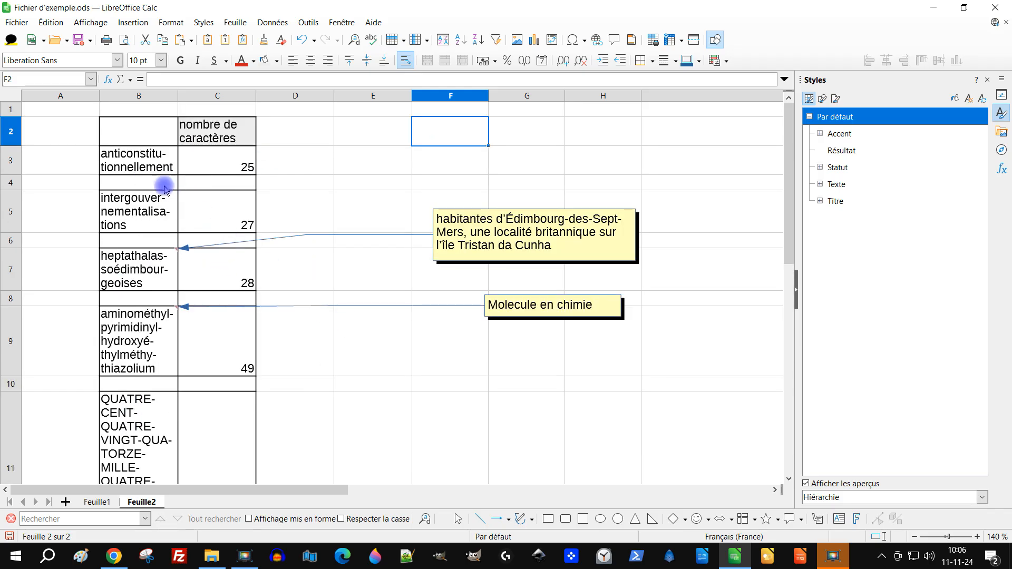